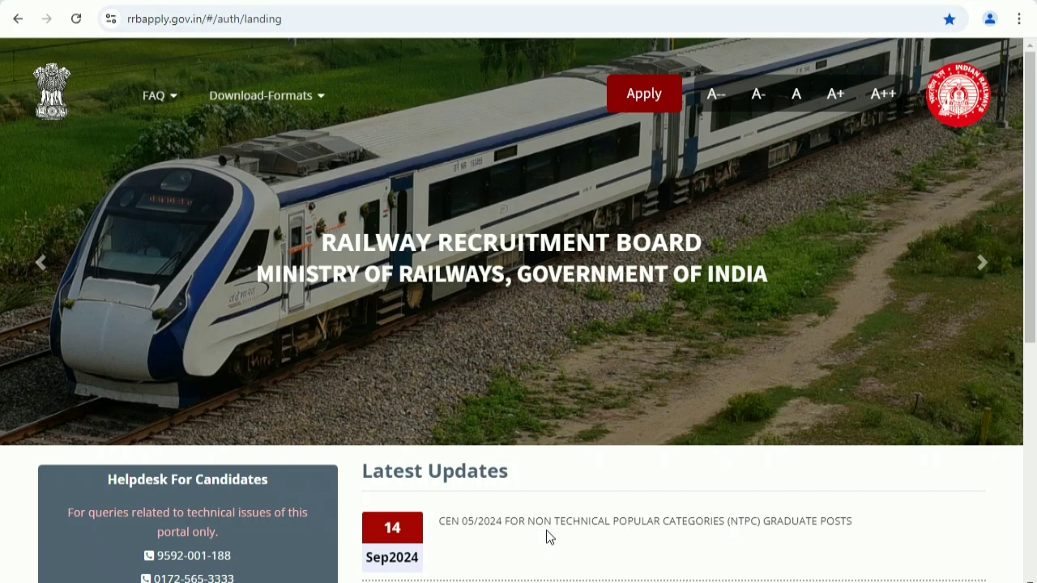
Step: Open the CEN 05/2024 NTPC Graduate notice from the latest updates and browse to its third page
left_click(741, 522)
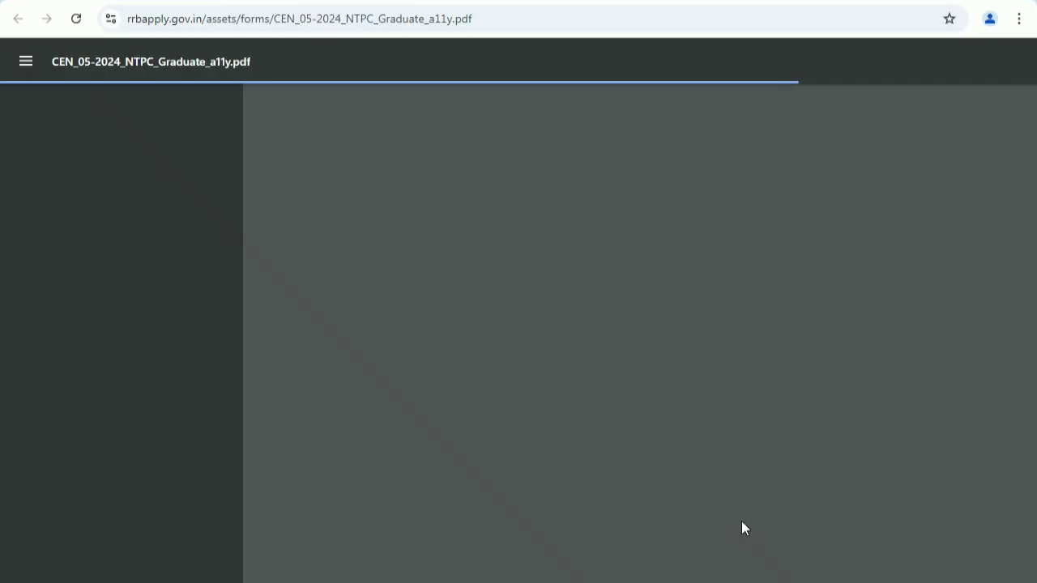
scroll(646, 410, "down", 2)
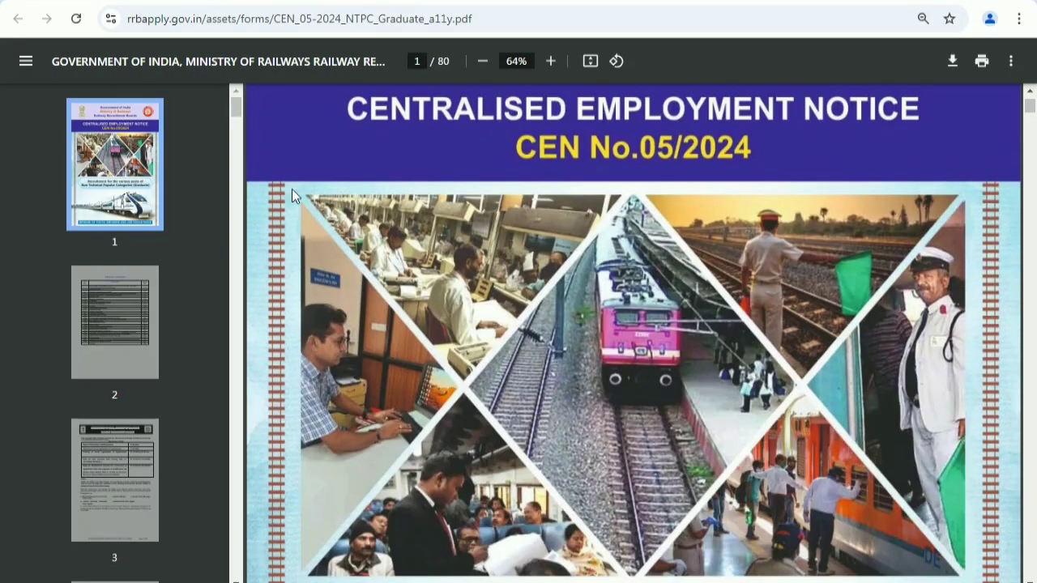
scroll(470, 266, "down", 20)
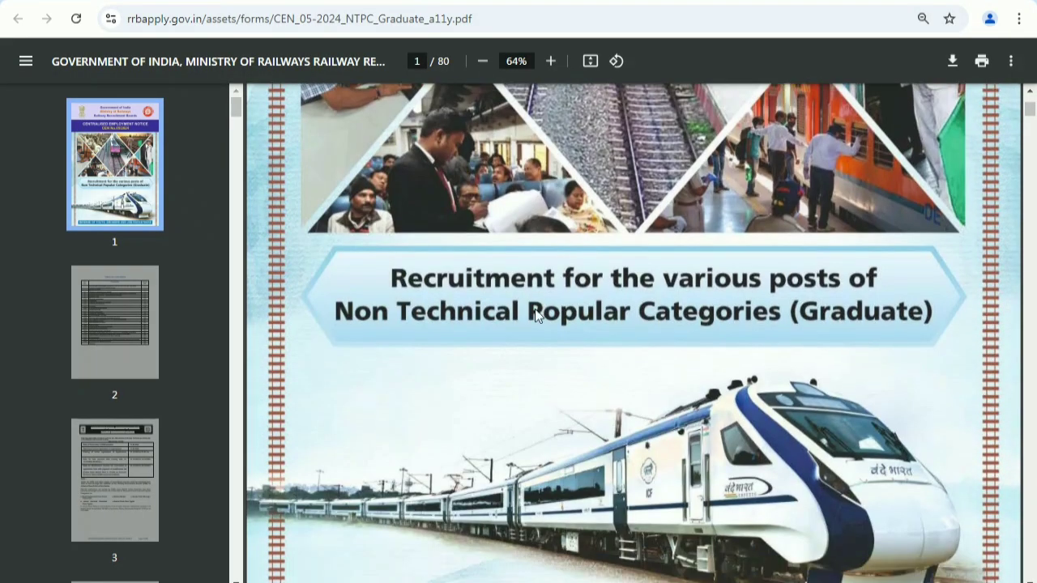
scroll(613, 344, "down", 2)
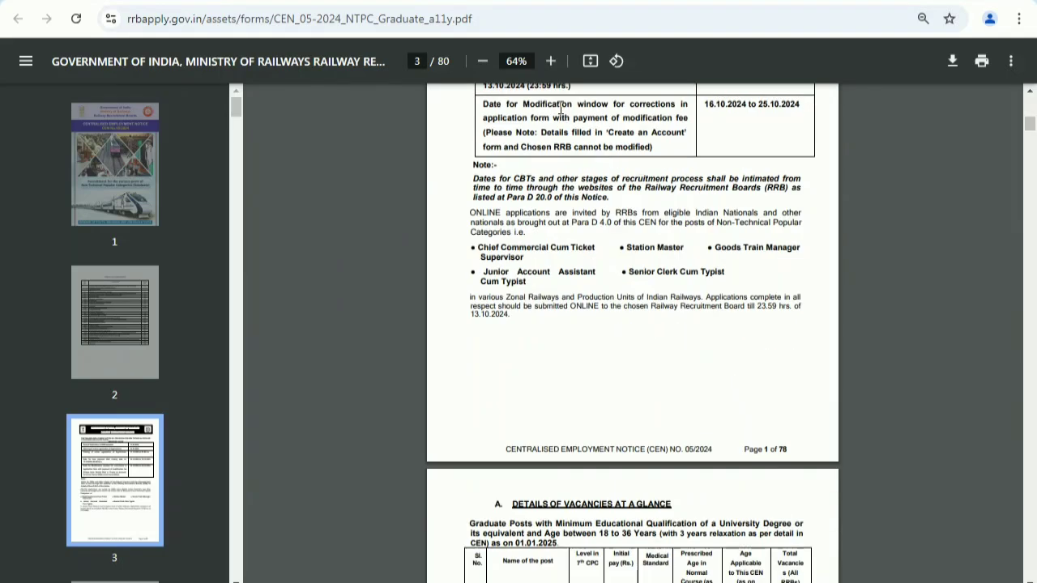
Step: Enlarge the notice to 110%, hide the page thumbnails, and read the recruitment details that follow
left_click(550, 61)
left_click(550, 60)
left_click(550, 61)
left_click(551, 61)
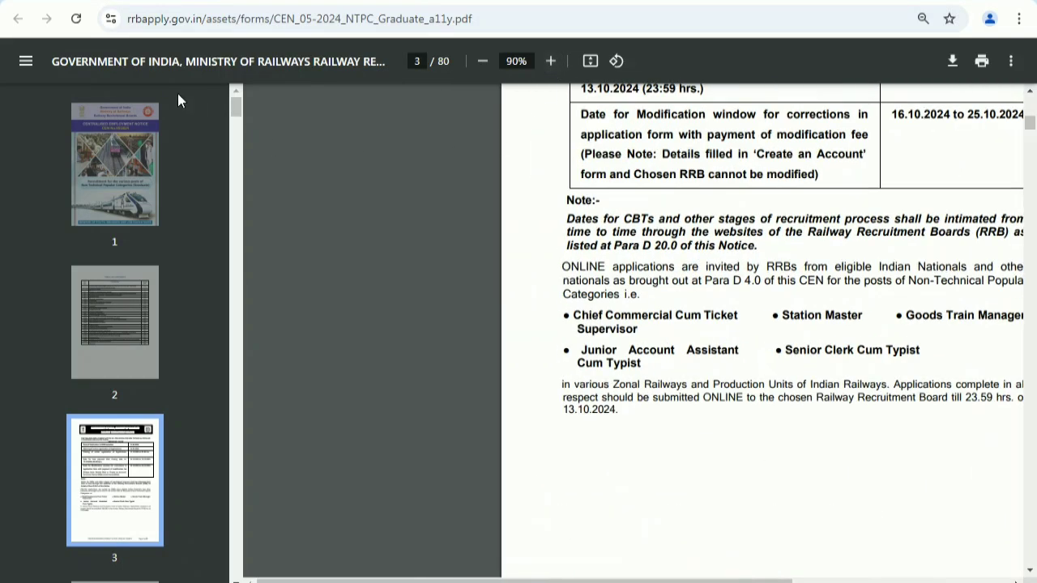
left_click(26, 62)
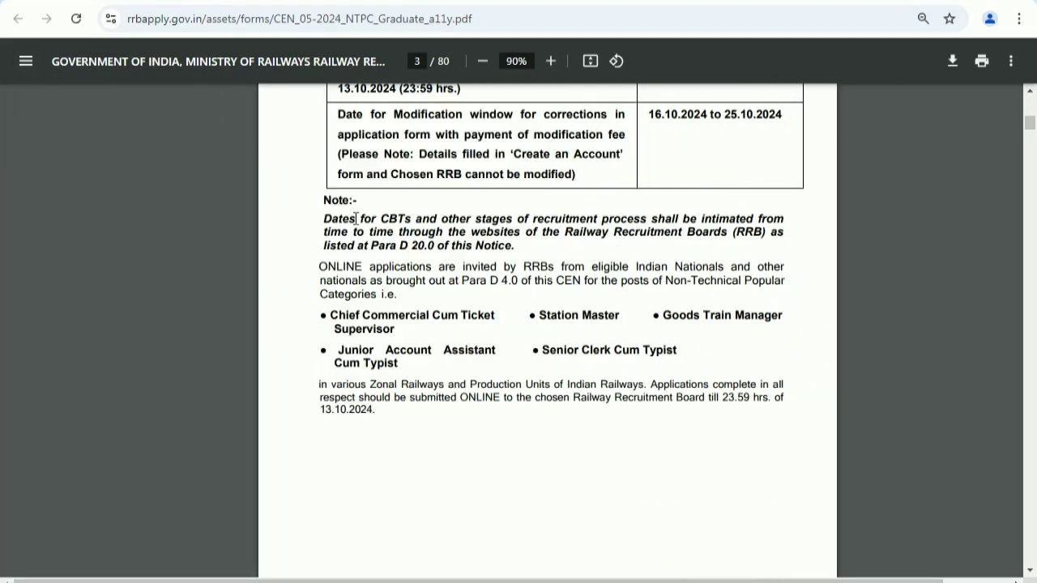
left_click(551, 62)
left_click(552, 61)
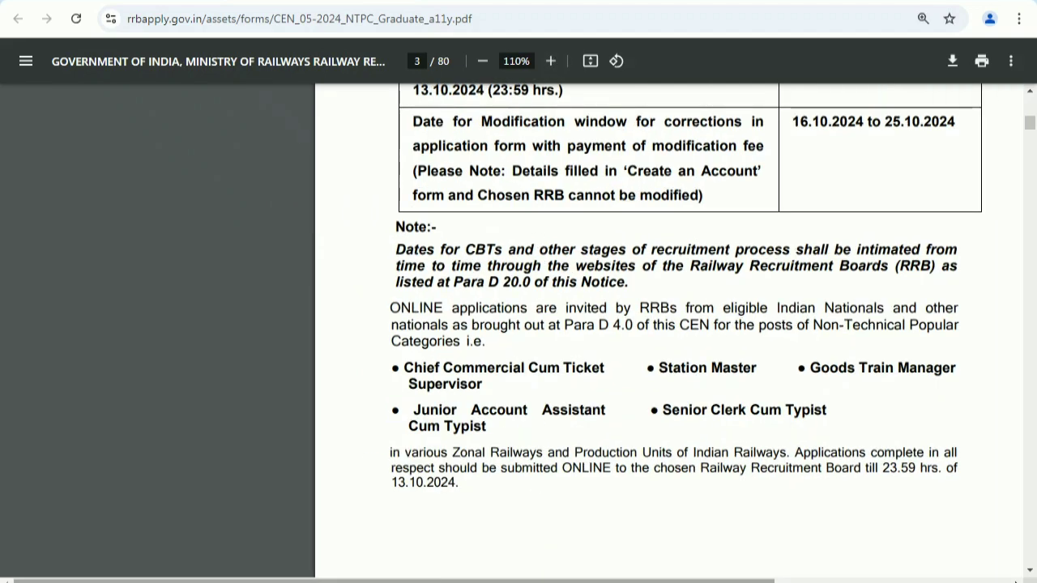
scroll(523, 562, "right", 2)
scroll(600, 397, "down", 5)
scroll(600, 397, "down", 5)
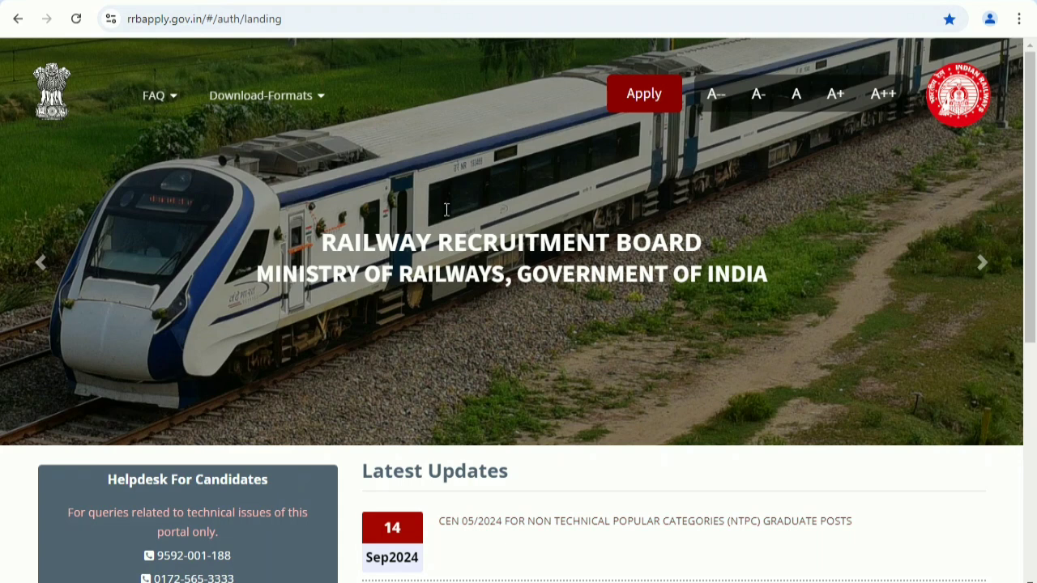
Step: Open the account creation form from the home page, dismiss the notice, and select India as country of nationality
left_click(643, 93)
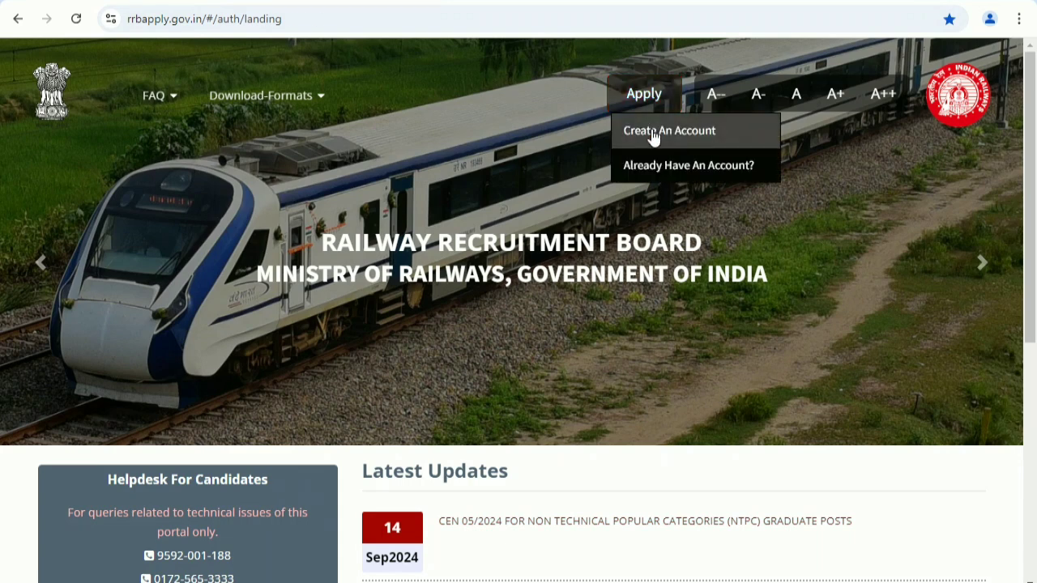
left_click(653, 134)
left_click(522, 409)
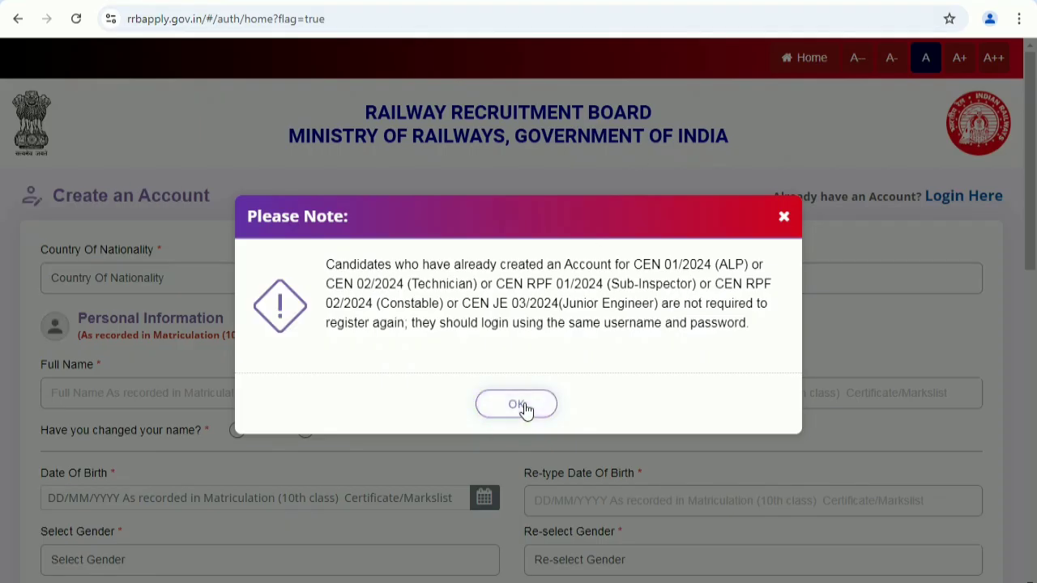
scroll(367, 269, "down", 2)
left_click(164, 126)
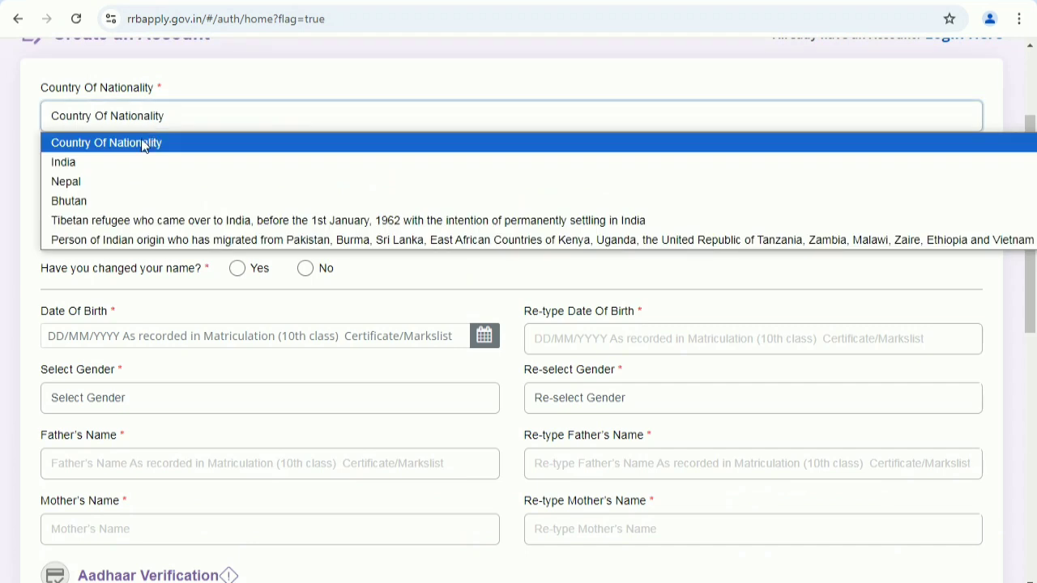
left_click(121, 159)
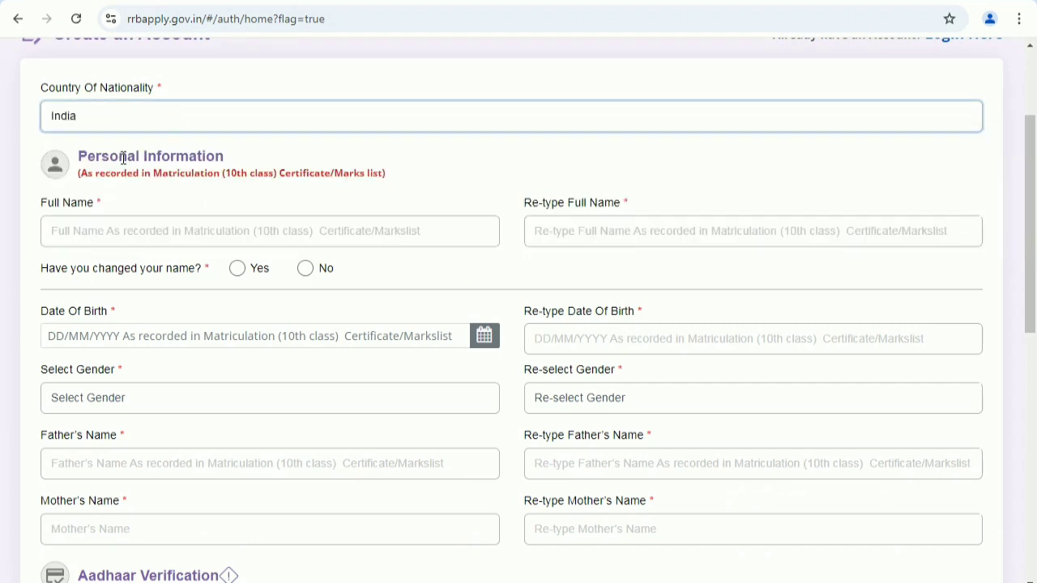
left_click(154, 227)
scroll(158, 229, "up", 2)
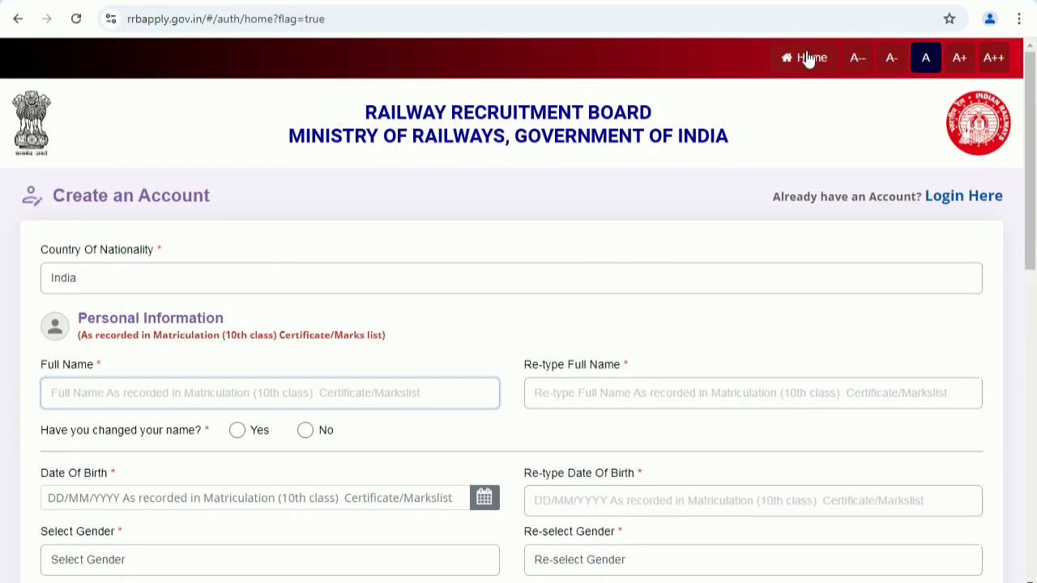
Step: Return to the home page and view the existing-account sign-in form and its password recovery form
left_click(805, 57)
mouse_move(651, 130)
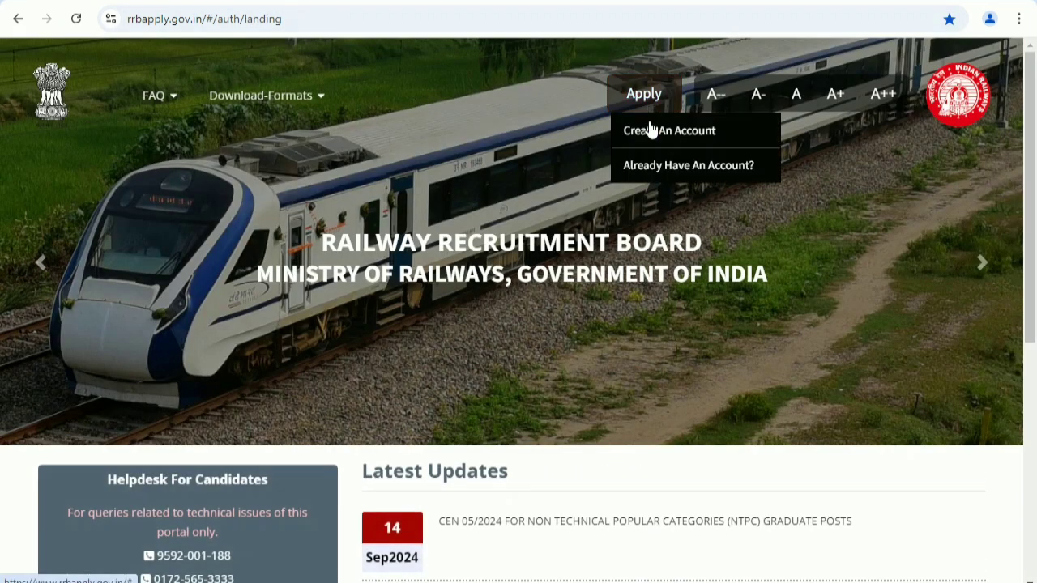
left_click(657, 179)
left_click(427, 323)
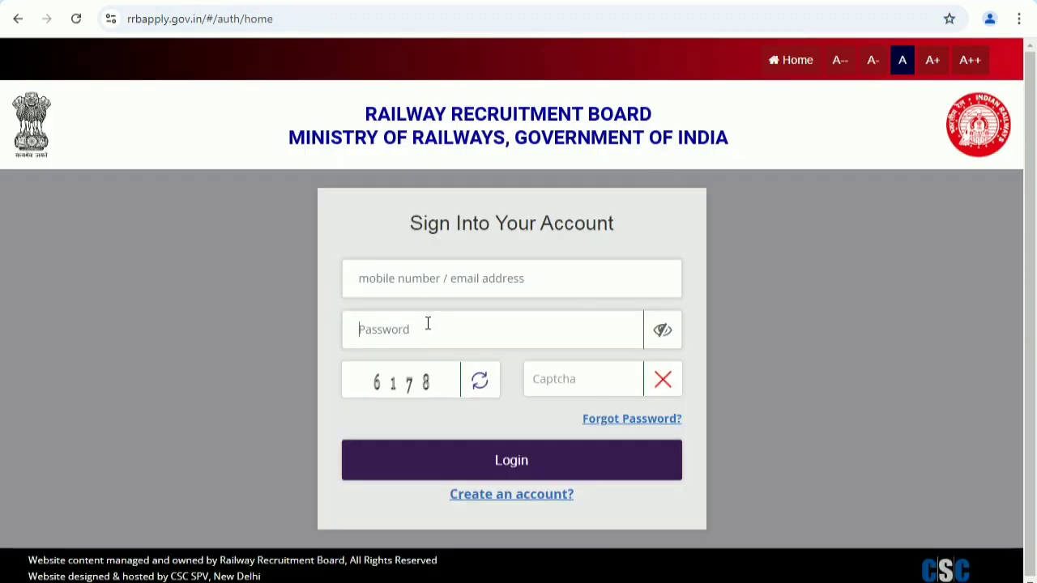
left_click(596, 417)
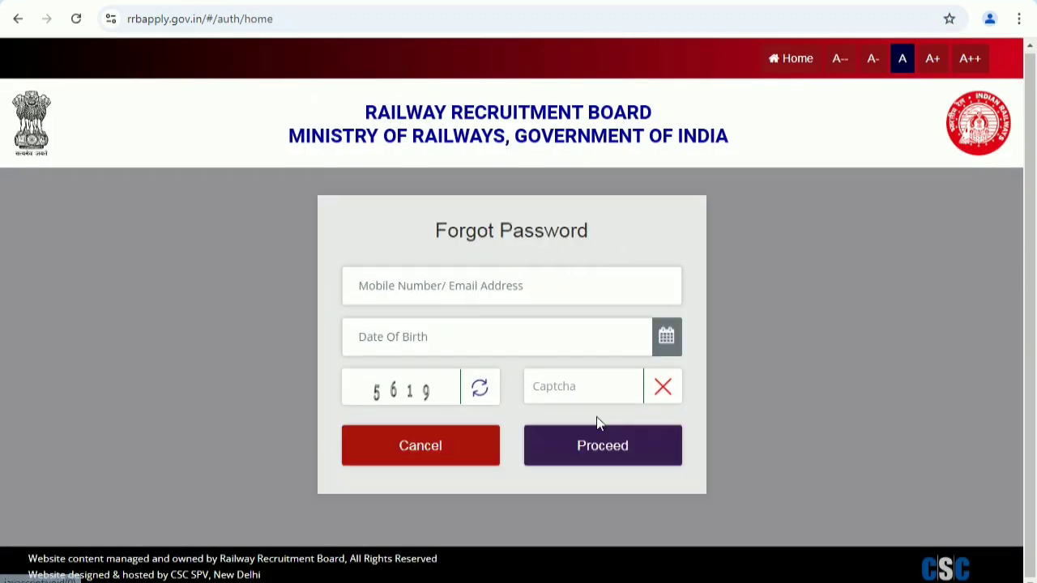
Step: Reopen the account creation form from the home page, acknowledge the note, and set the country of nationality to India
left_click(796, 58)
mouse_move(663, 113)
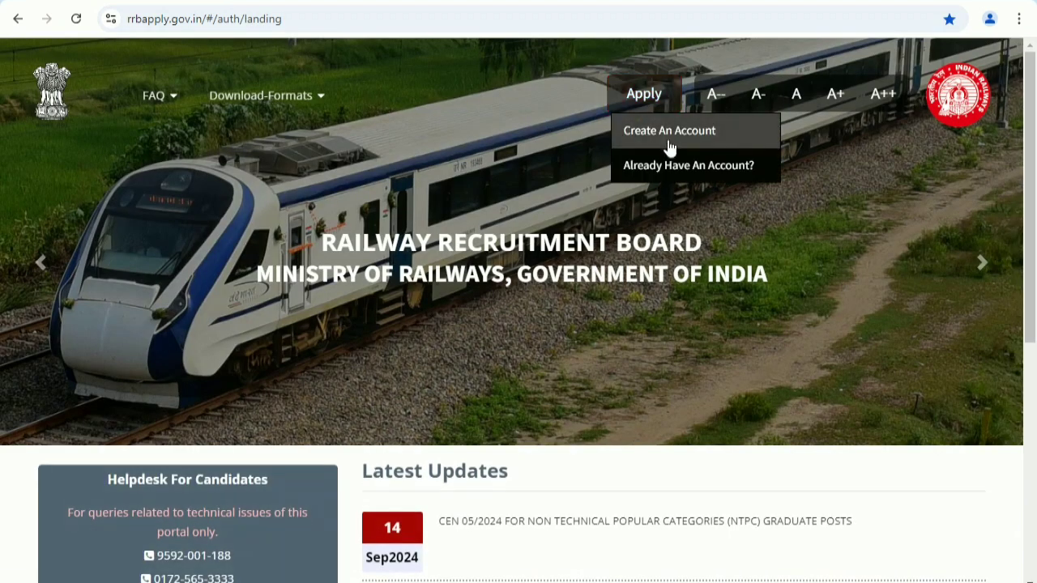
left_click(663, 133)
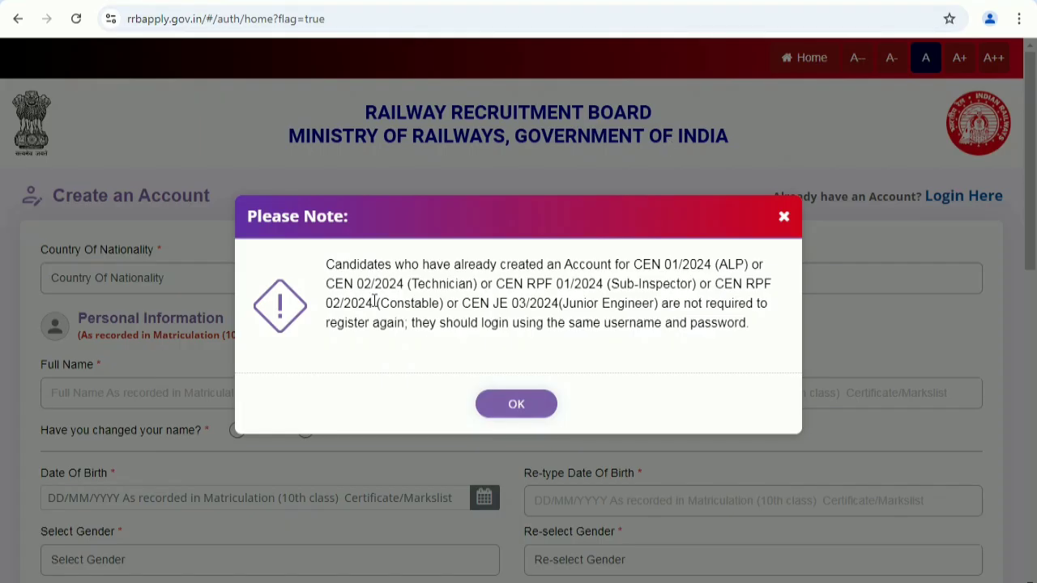
left_click(520, 411)
scroll(426, 375, "down", 2)
left_click(162, 123)
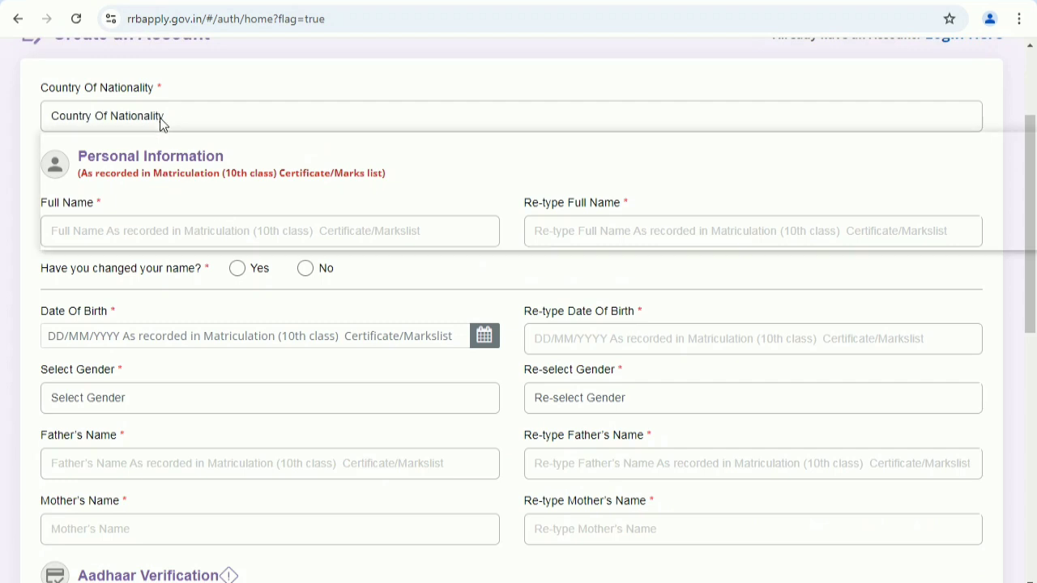
left_click(146, 163)
Step: Go through the full name fields and answer No to the question about having changed the name
left_click(193, 225)
scroll(227, 224, "down", 1)
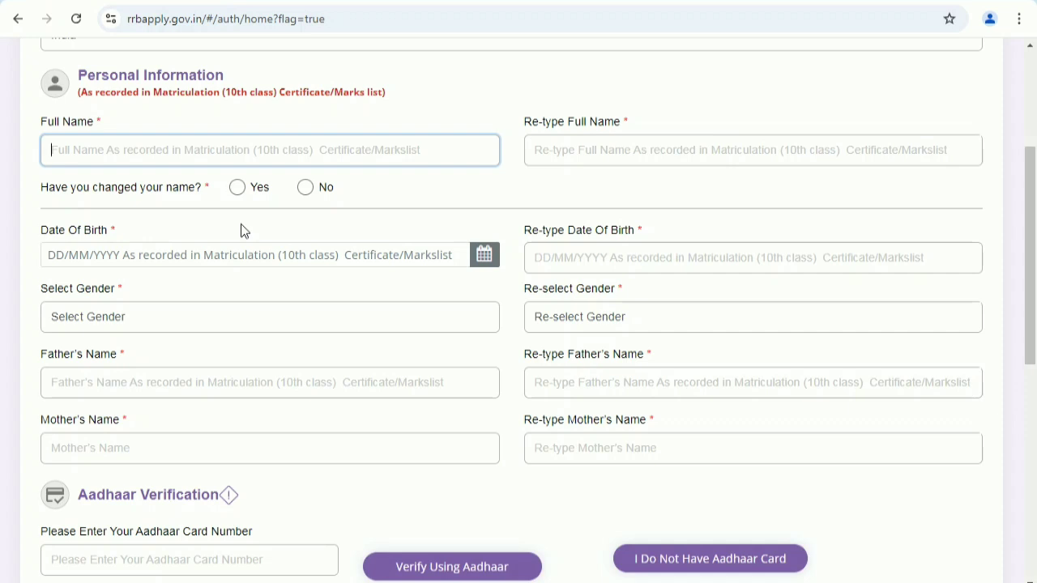
left_click(306, 187)
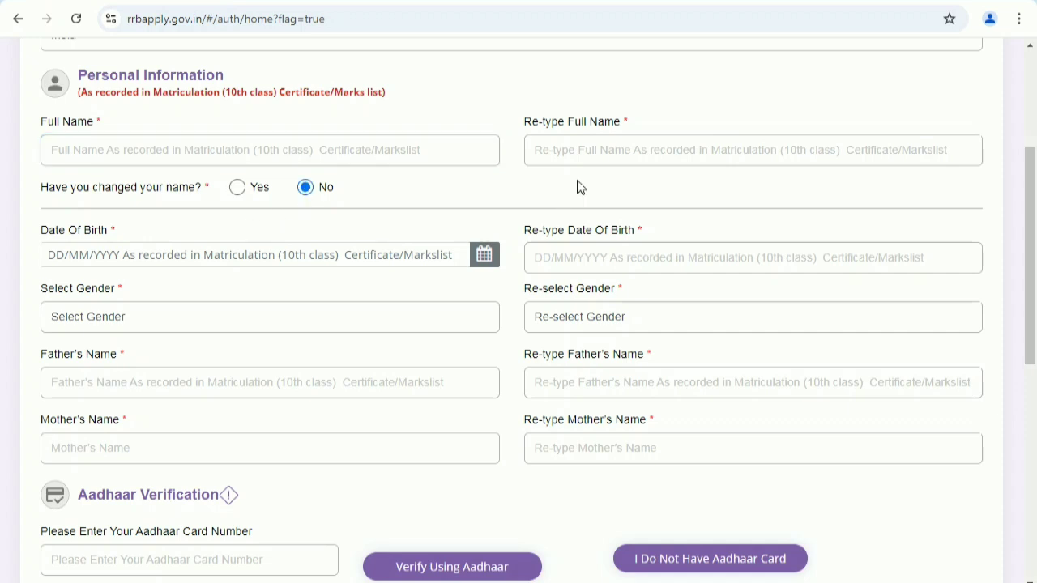
left_click(356, 148)
left_click(583, 150)
Step: Select Male in both the gender field and its confirmation field
scroll(567, 170, "down", 2)
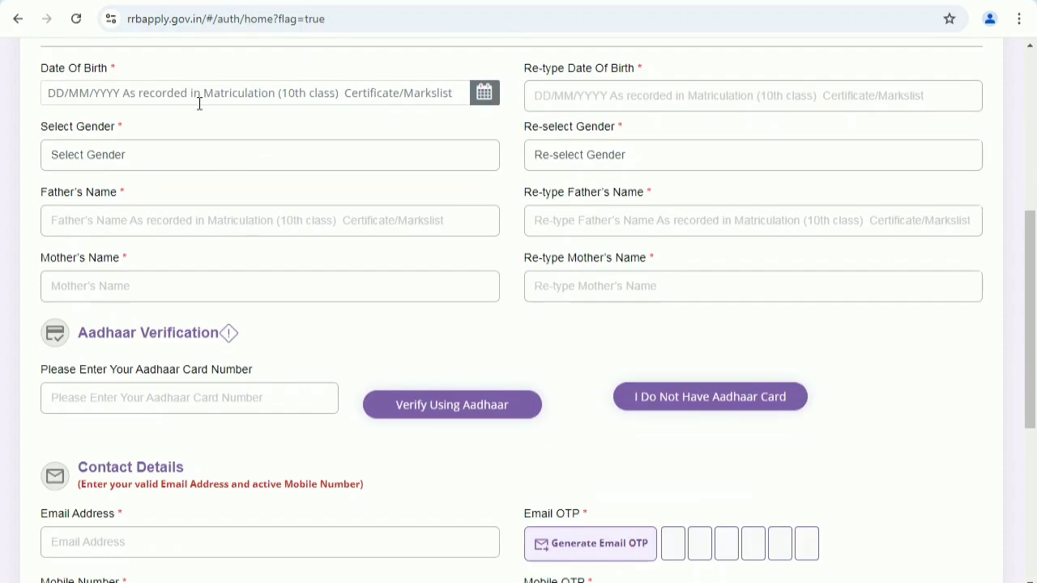
left_click(185, 162)
left_click(183, 200)
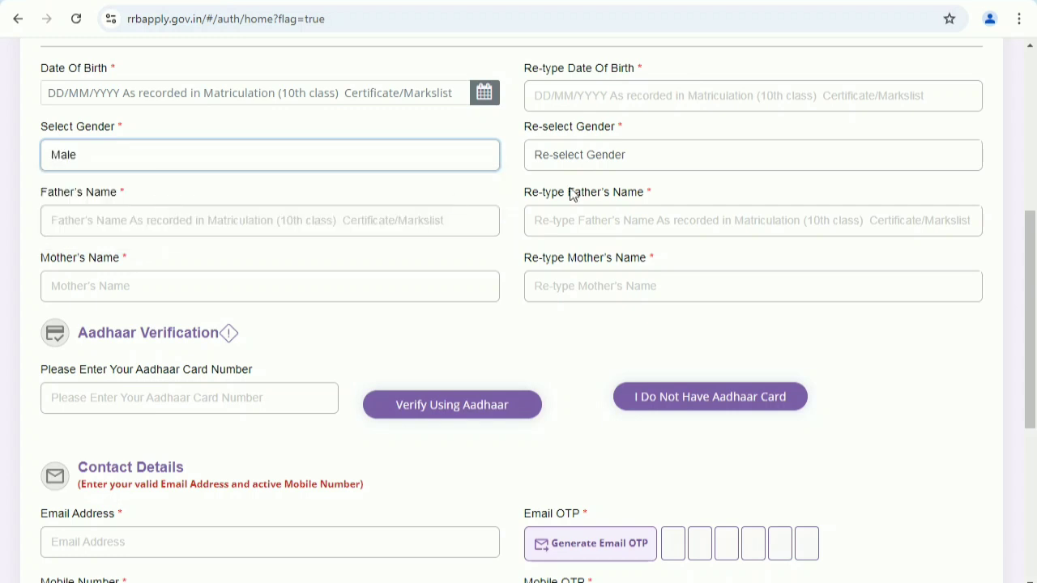
left_click(609, 167)
left_click(580, 202)
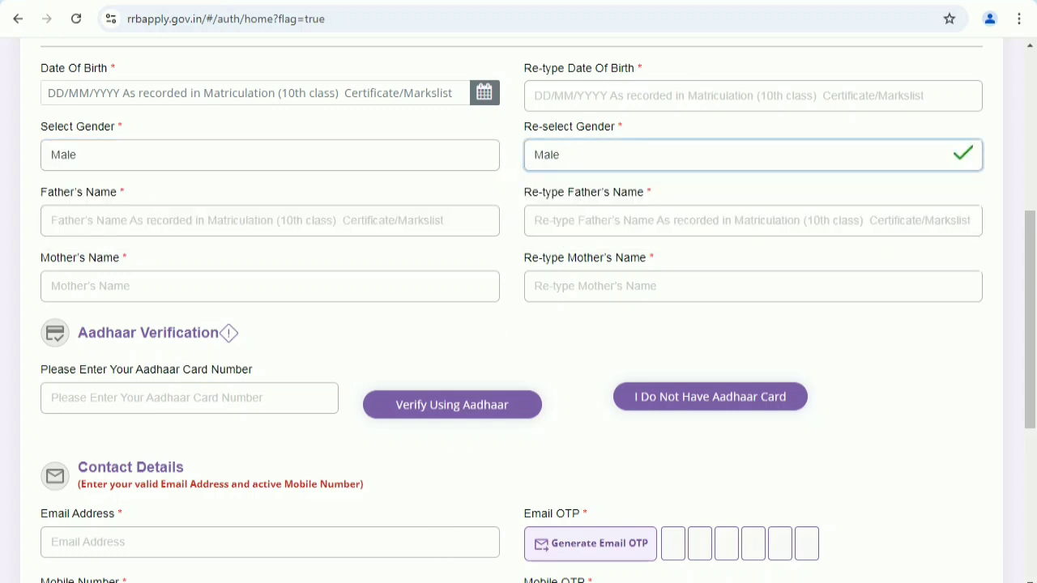
Step: Look over the parents' name, Aadhaar verification, contact, password and captcha fields of the registration form
left_click(280, 224)
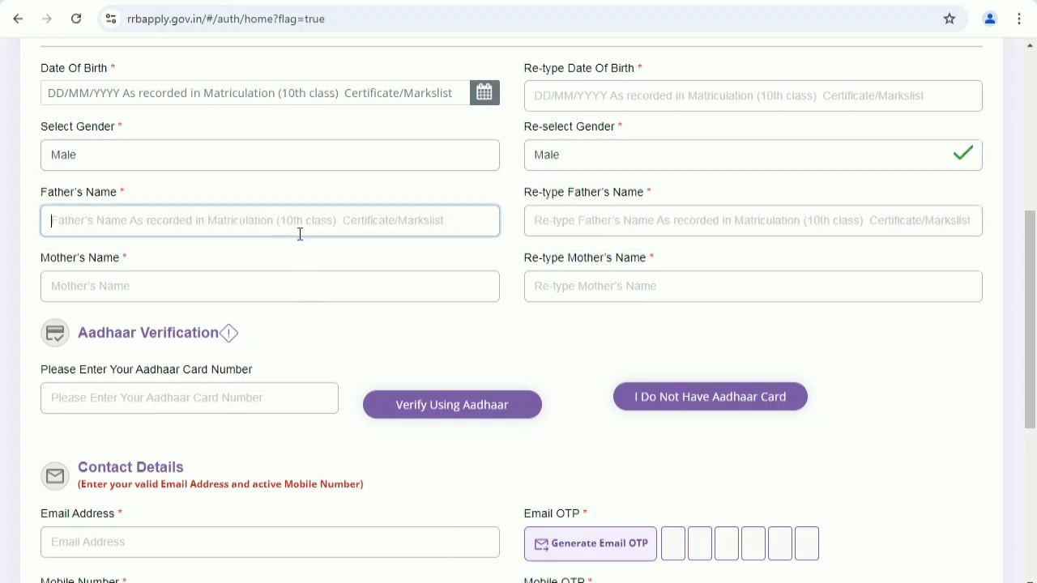
left_click(567, 222)
scroll(354, 238, "down", 1)
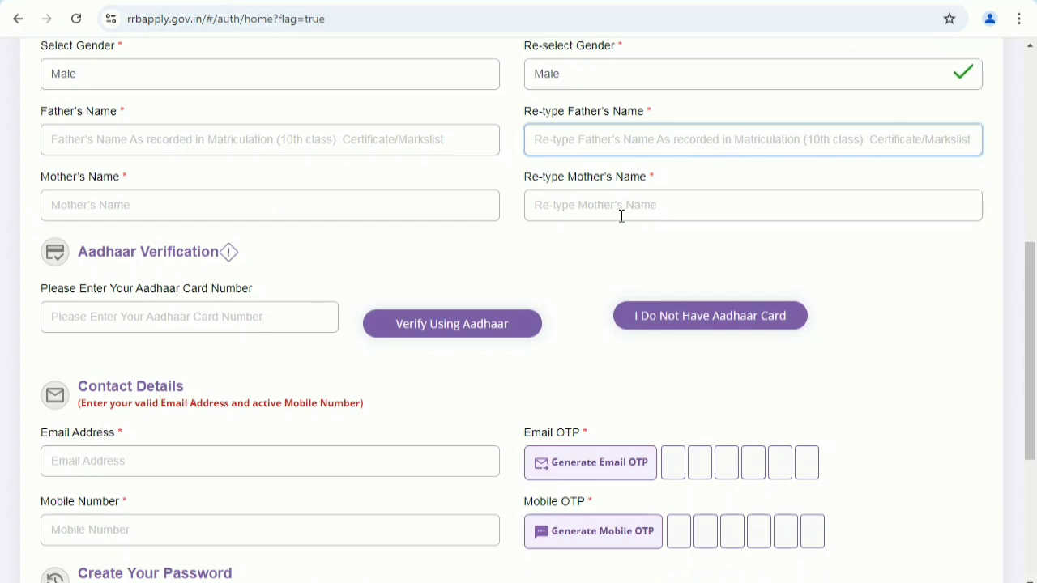
scroll(335, 229, "down", 1)
left_click(248, 234)
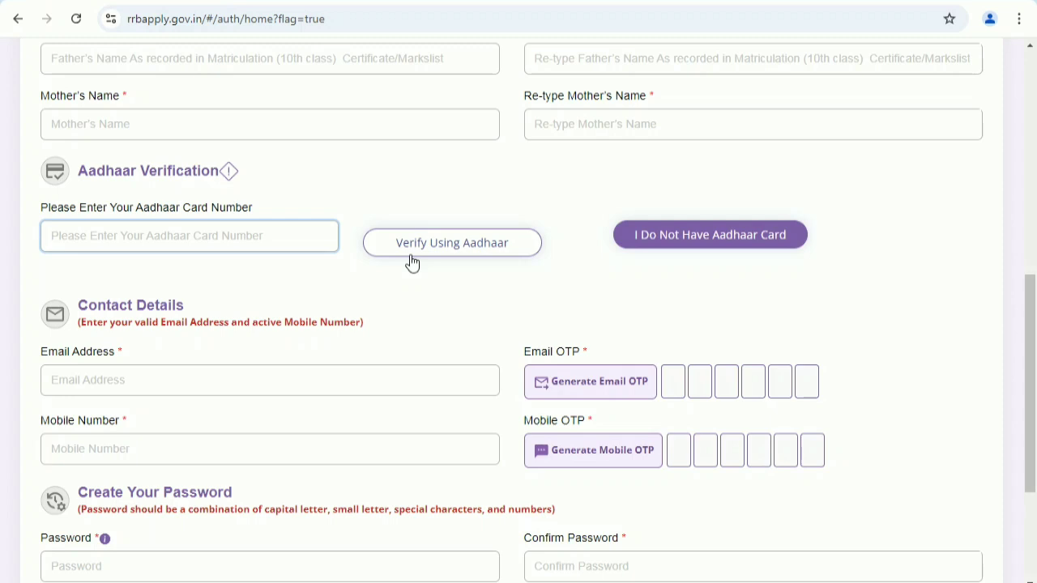
scroll(324, 234, "down", 3)
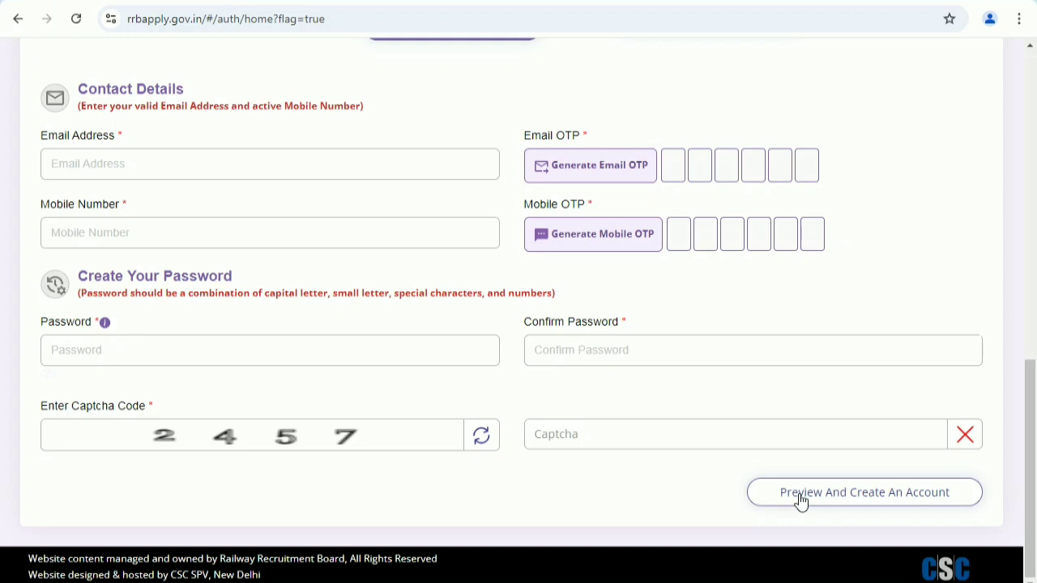
Step: Leave the registration form for the sign-in page and go through its login ID, password and captcha fields
middle_click(689, 400)
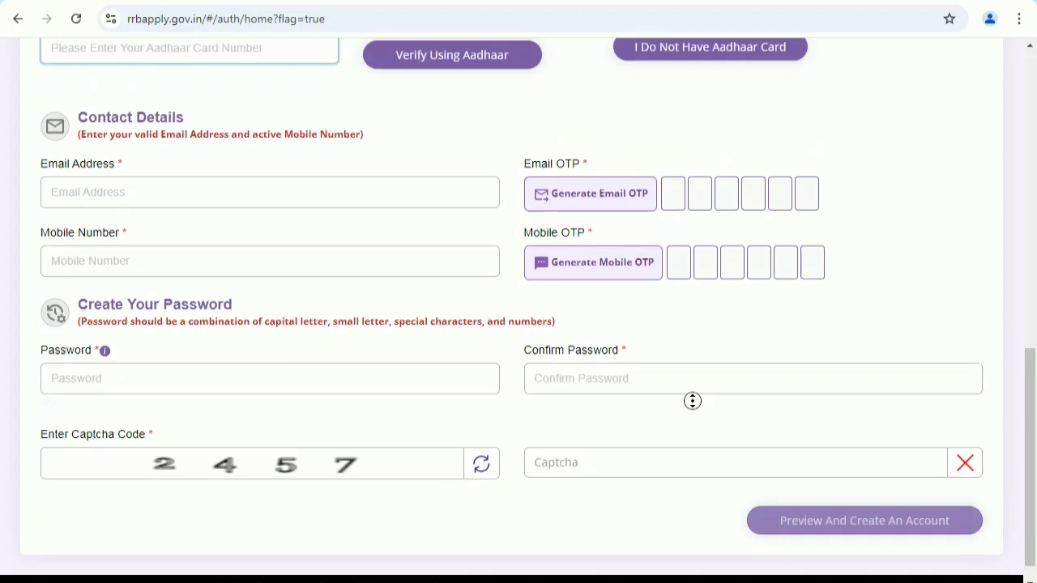
scroll(810, 154, "up", 2)
middle_click(815, 113)
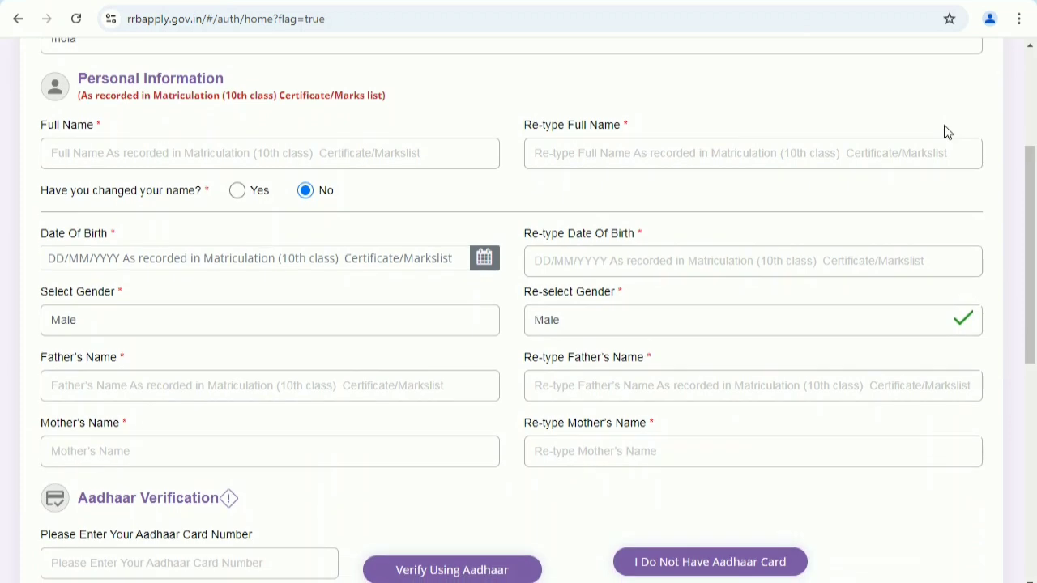
left_click(939, 108)
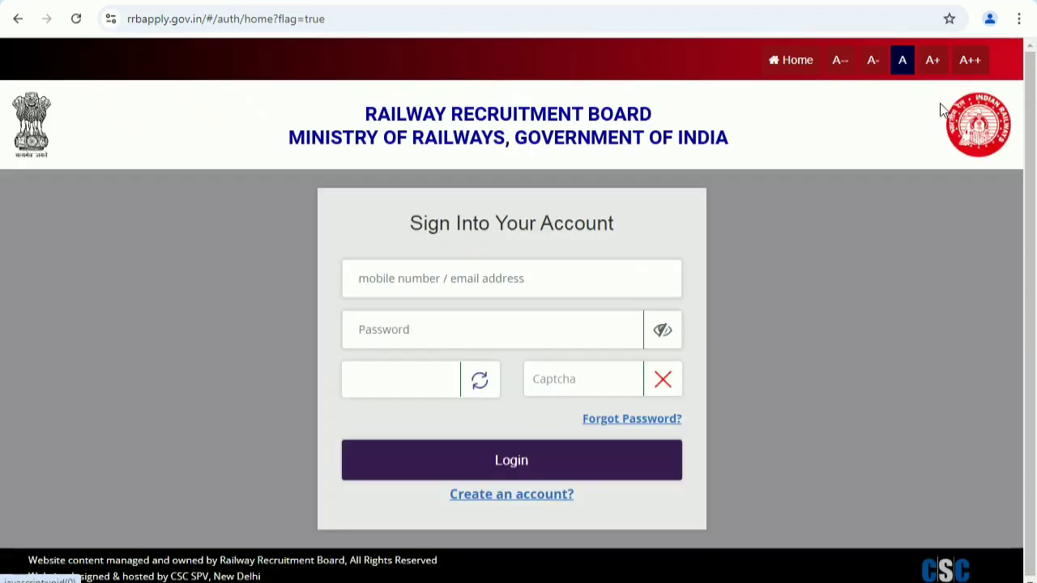
left_click(460, 290)
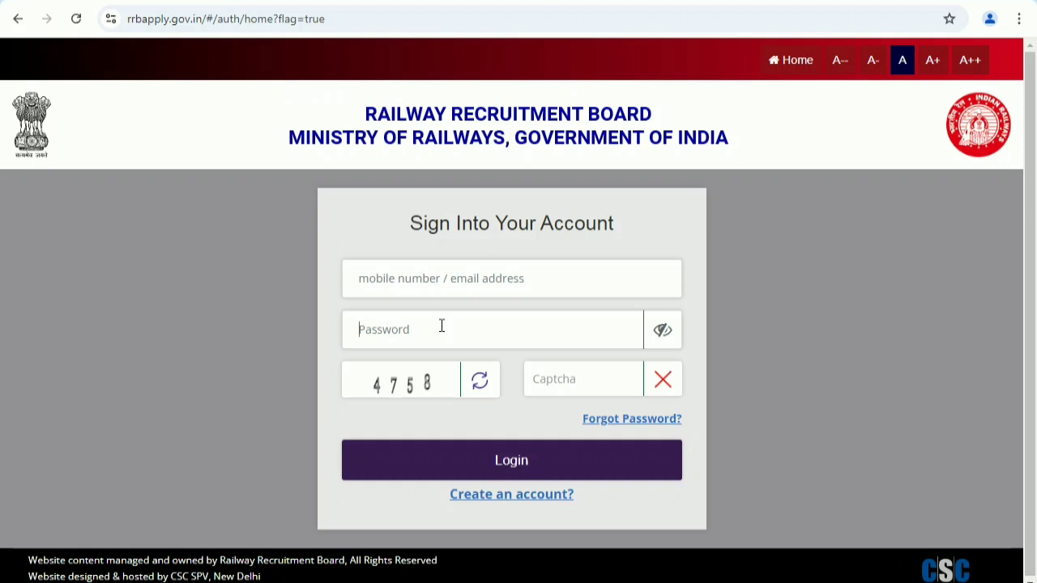
left_click(547, 373)
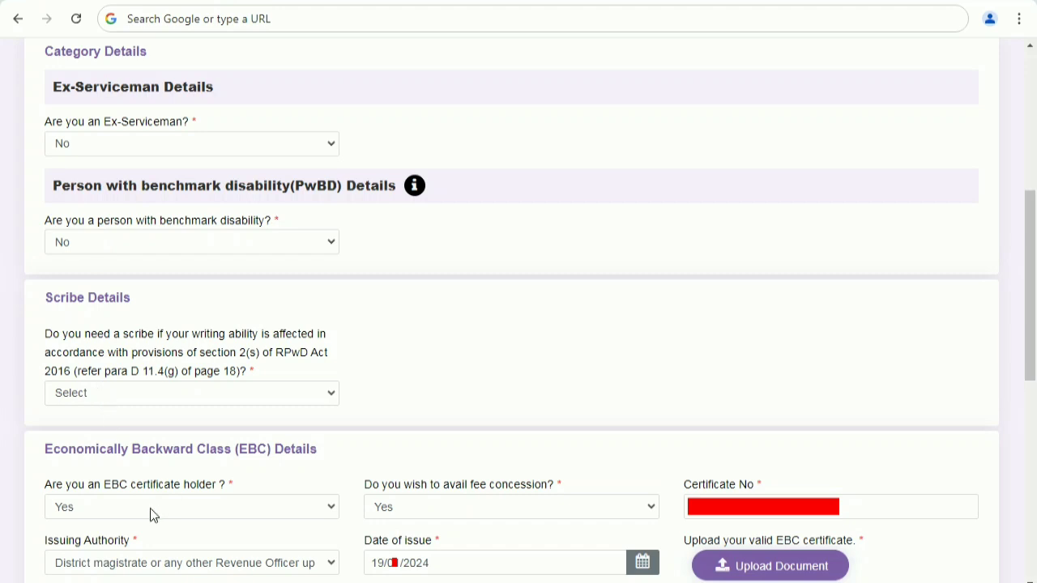
Step: Check the EBC fee concession and issuing authority options and save the Other Details page of the application
left_click(396, 516)
left_click(394, 510)
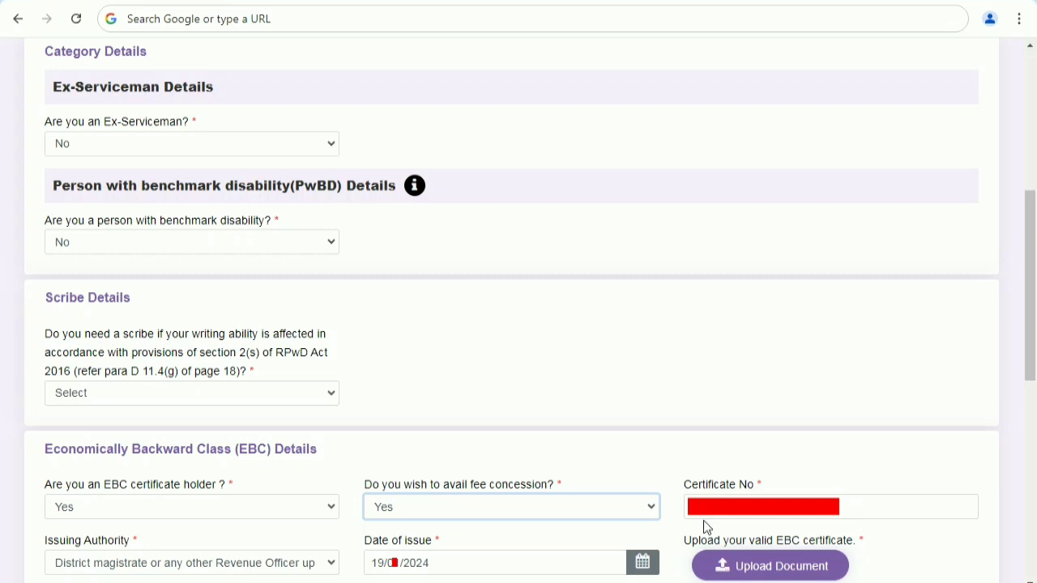
left_click(272, 571)
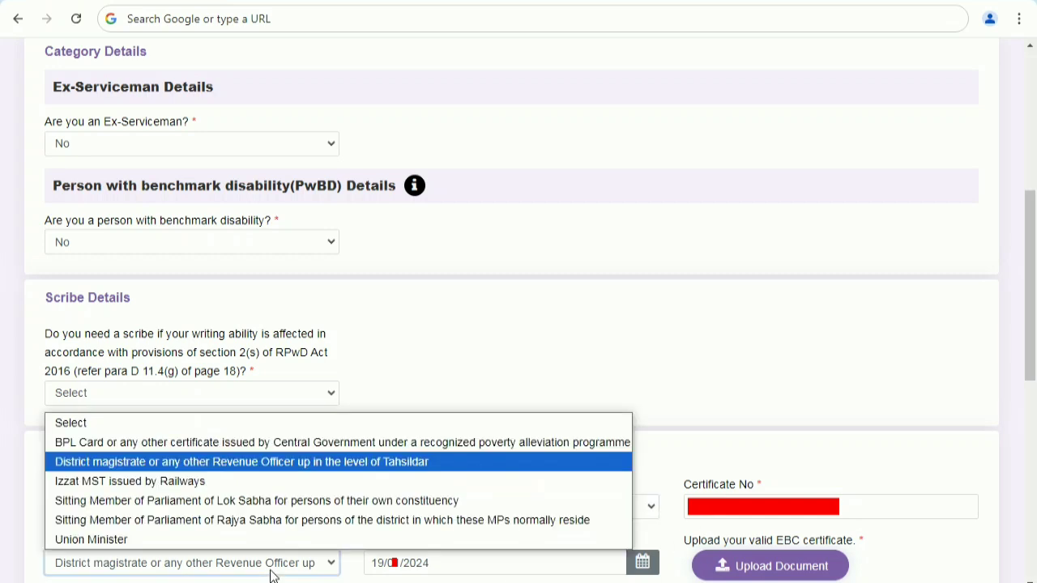
left_click(272, 574)
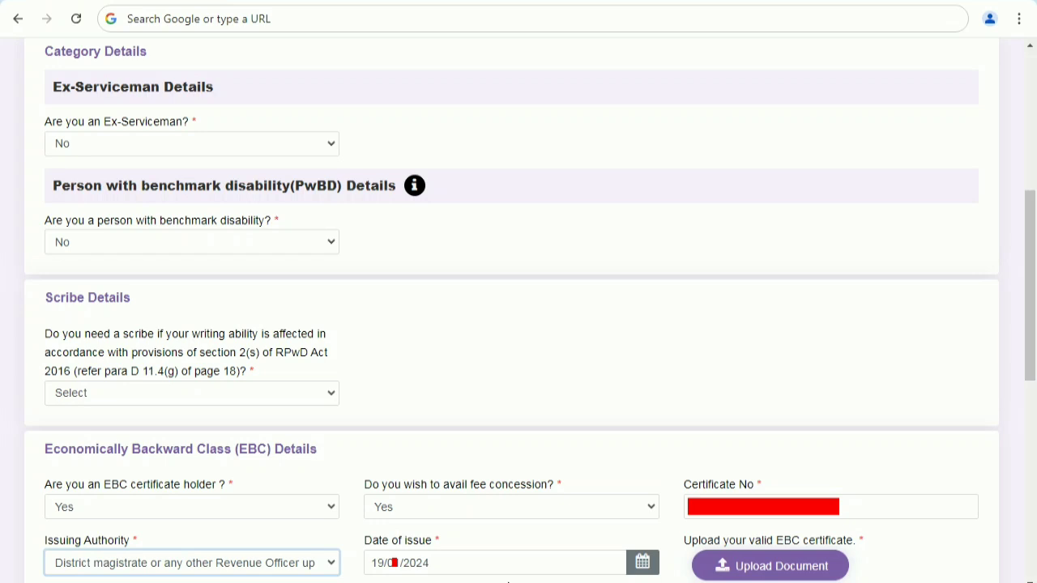
scroll(508, 567, "down", 10)
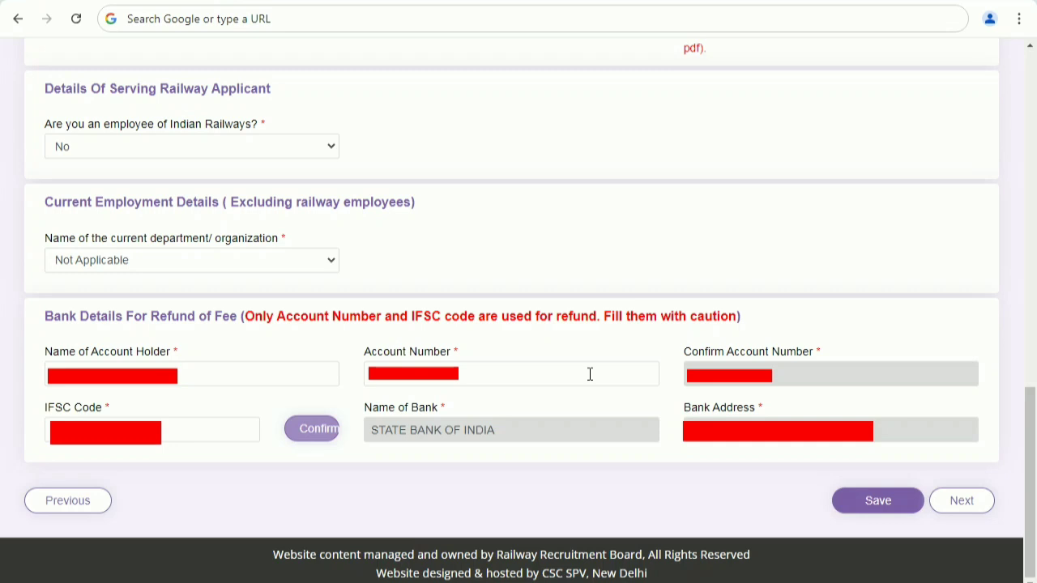
left_click(897, 506)
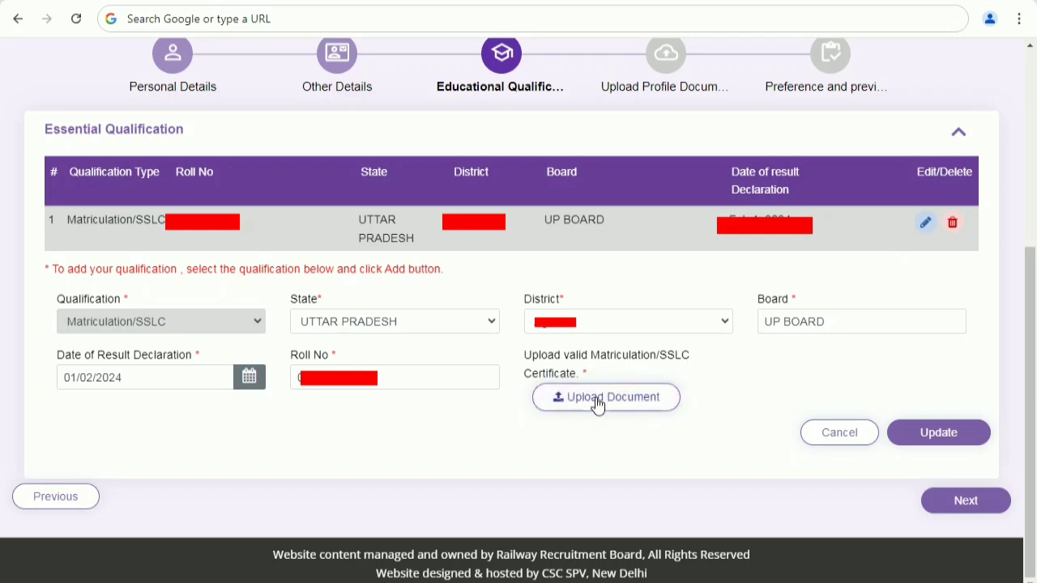
Step: Cancel editing the Matriculation/SSLC entry and choose Bachelor degree as the qualification to add
left_click(840, 433)
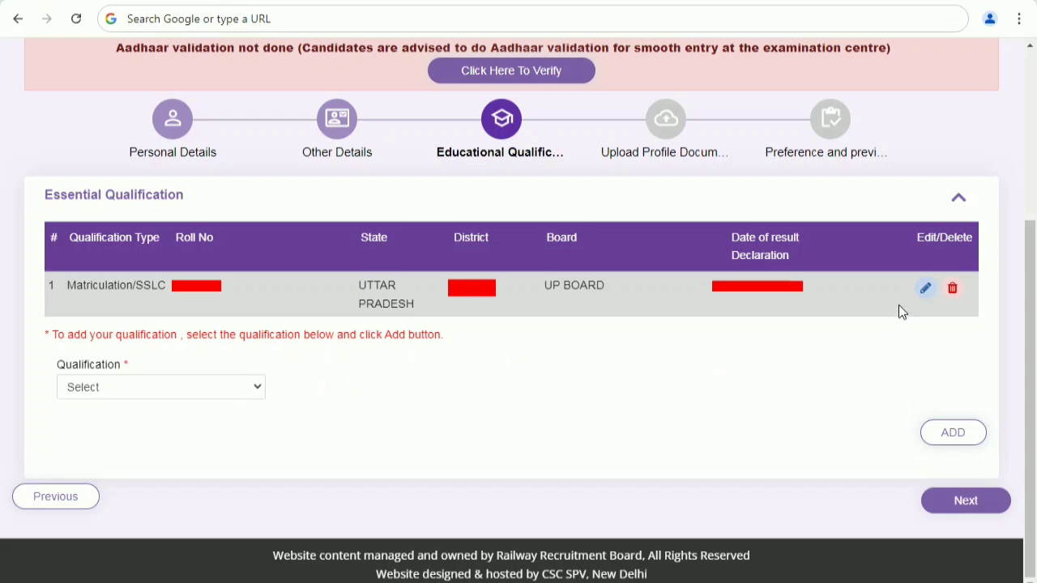
left_click(199, 384)
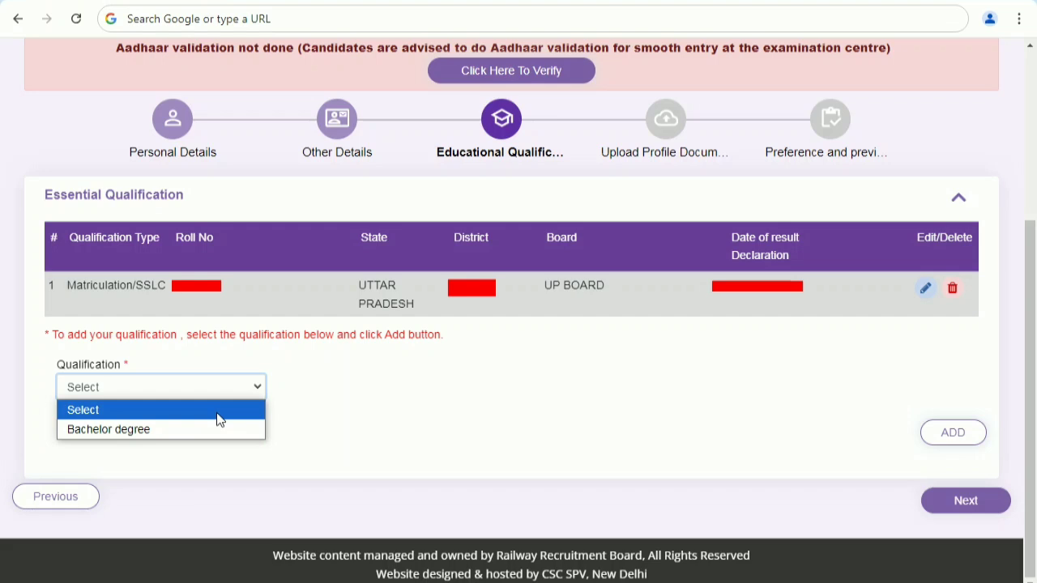
key("Down")
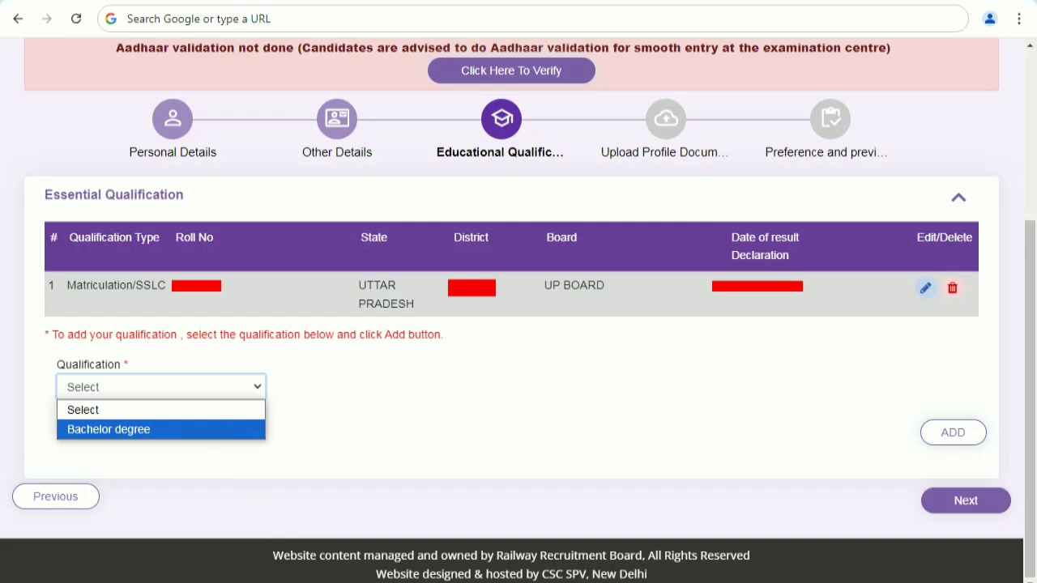
key("Return")
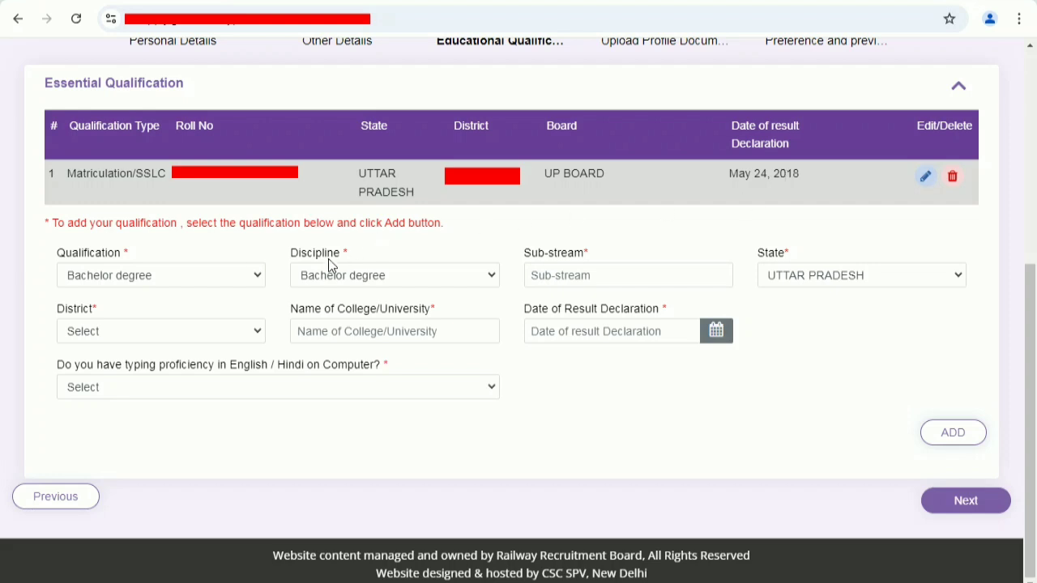
left_click(181, 281)
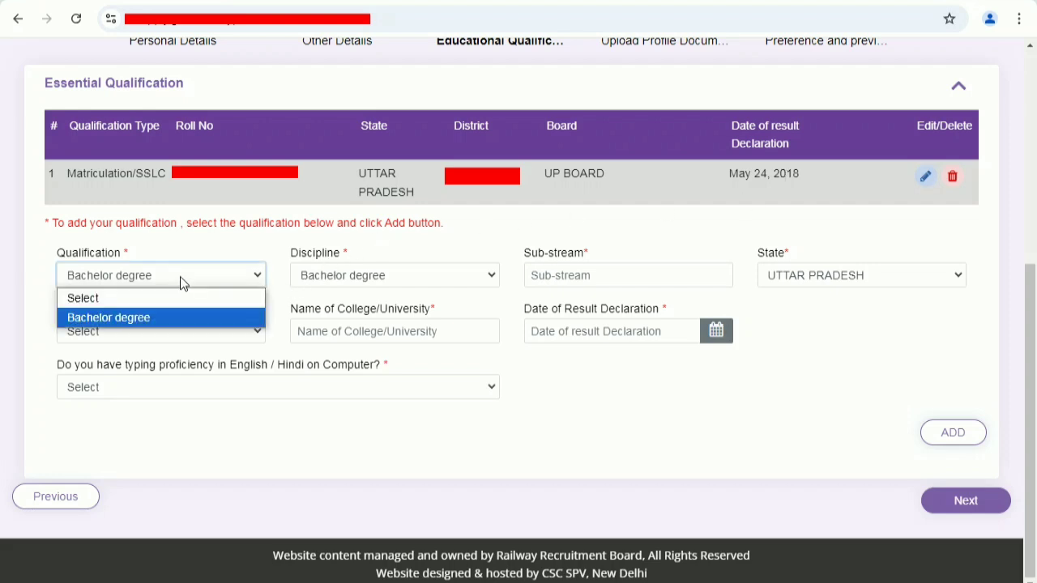
left_click(181, 279)
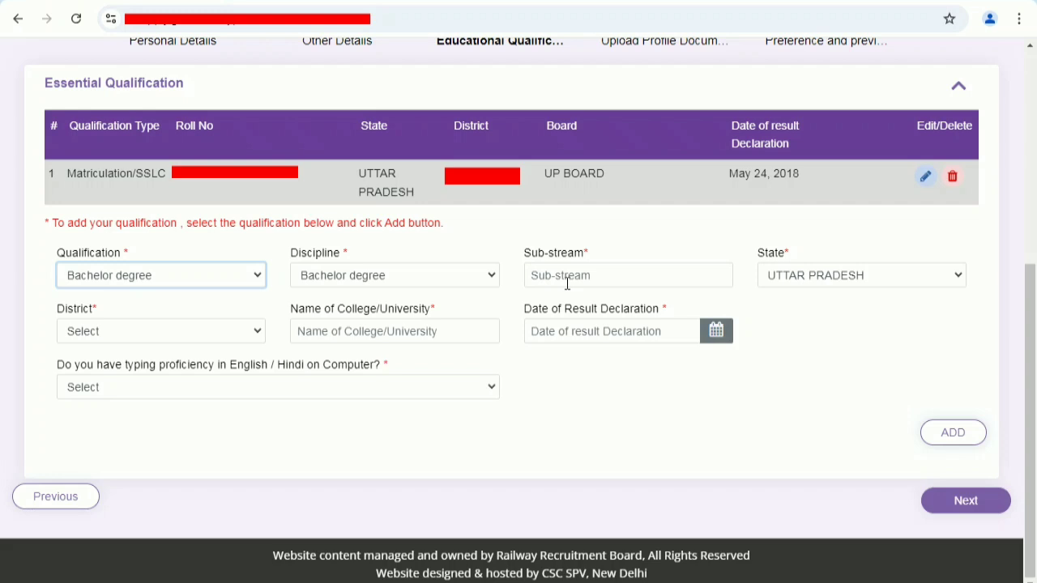
Step: Enter ARTS as the bachelor degree's sub-stream, trying the prefix BA- and removing it again
left_click(567, 281)
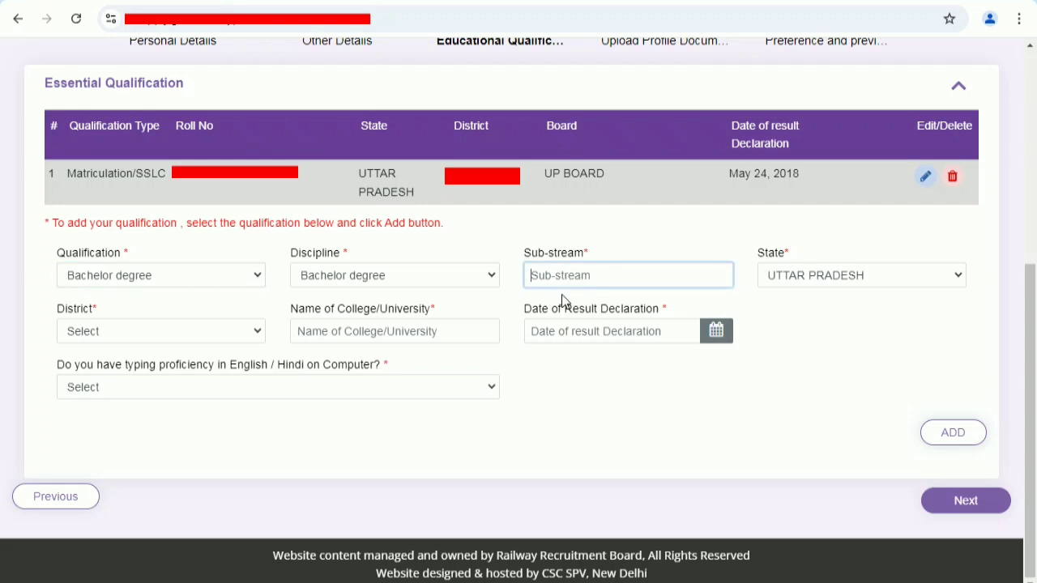
type("ARTS")
type("BA-")
key("BackSpace")
key("BackSpace")
key("BackSpace")
Step: Replace the bachelor degree's sub-stream ARTS with SCIENCE
left_click_drag(575, 275, 531, 283)
type("SCIENCE")
left_click(392, 295)
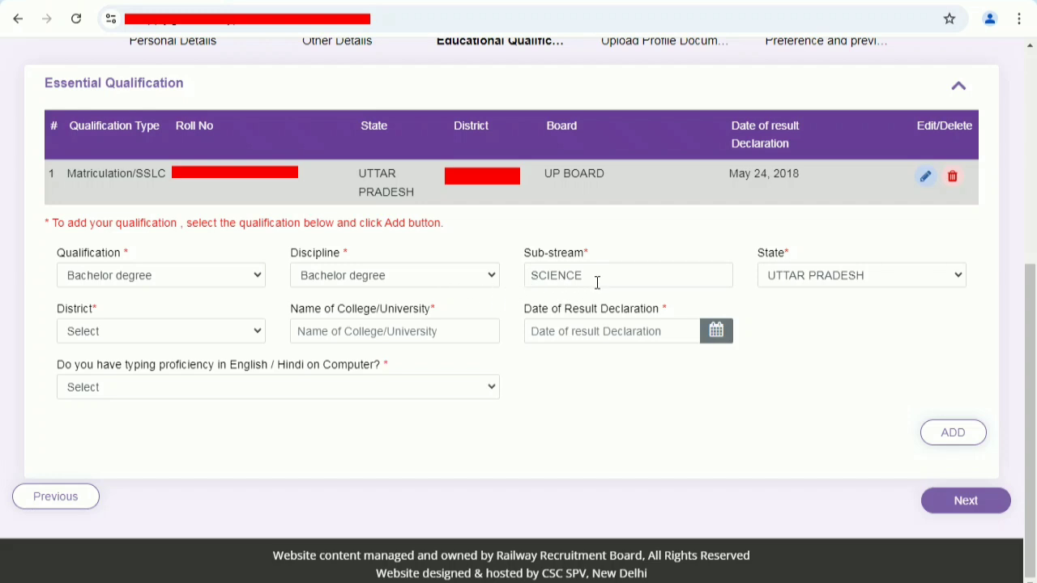
Step: Clear the sub-stream SCIENCE and enter COMMERCE instead
left_click_drag(597, 282, 519, 292)
key("BackSpace")
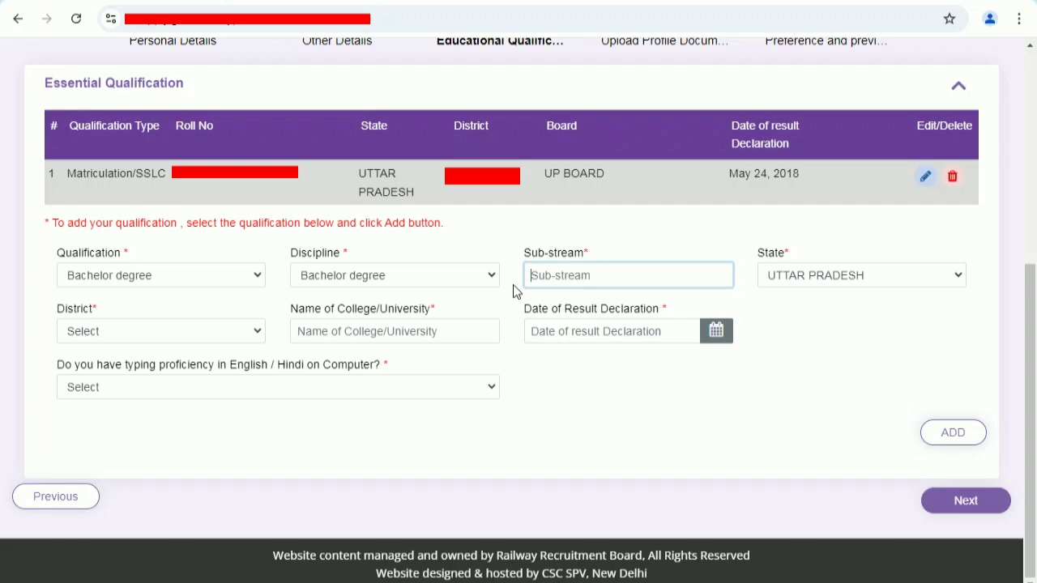
type("COMMERCE")
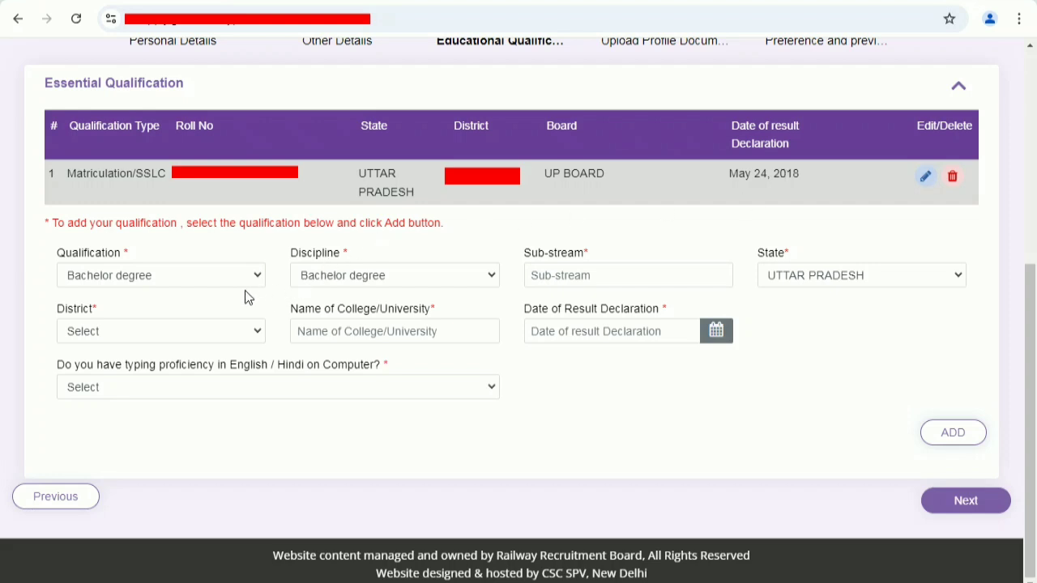
Step: Check the qualification choices and enter ARTS as the sub-stream, trying the prefix BA- and removing it
left_click(179, 276)
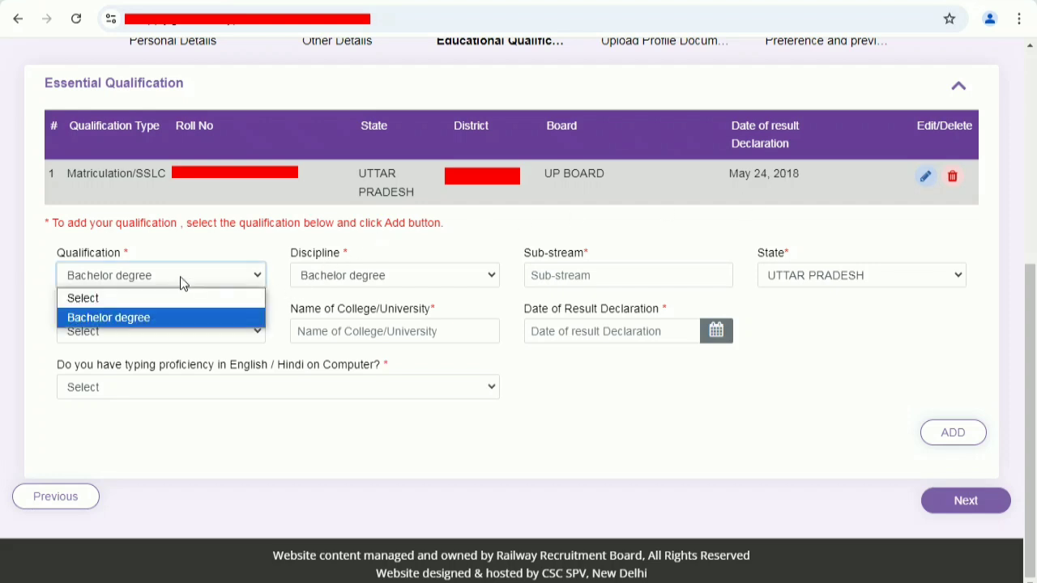
left_click(180, 276)
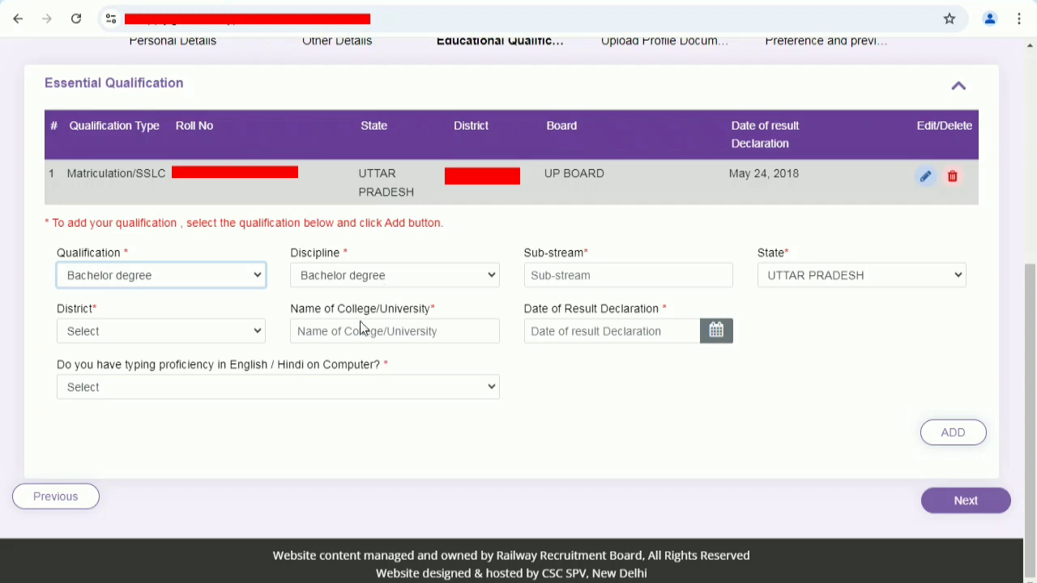
left_click(567, 279)
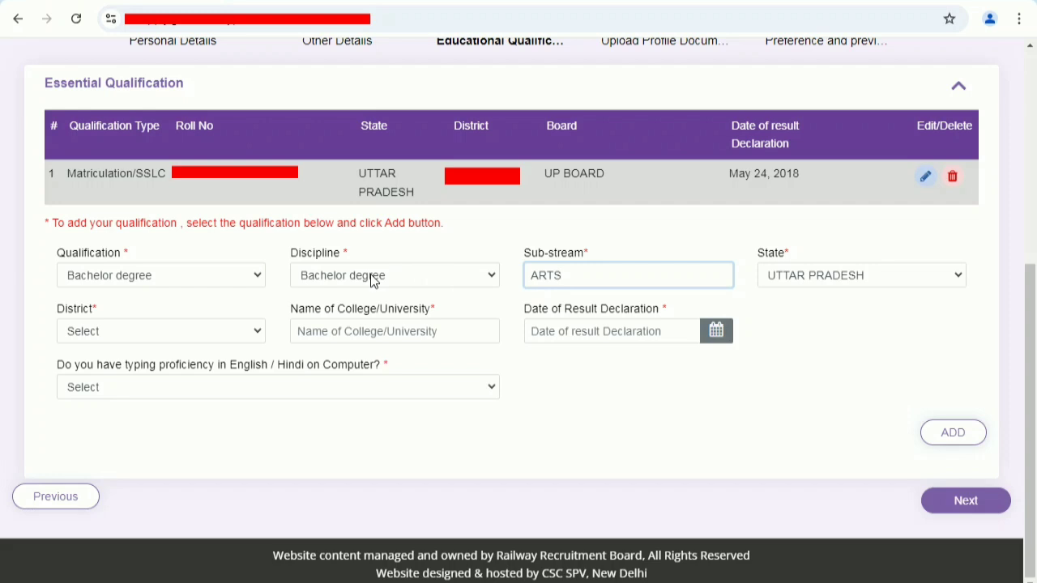
left_click(534, 274)
type("BA-")
key("BackSpace")
key("BackSpace")
key("BackSpace")
Step: Change the sub-stream of the bachelor degree from ARTS to SCIENCE
left_click_drag(574, 278, 531, 283)
type("SCIENCE")
left_click(527, 297)
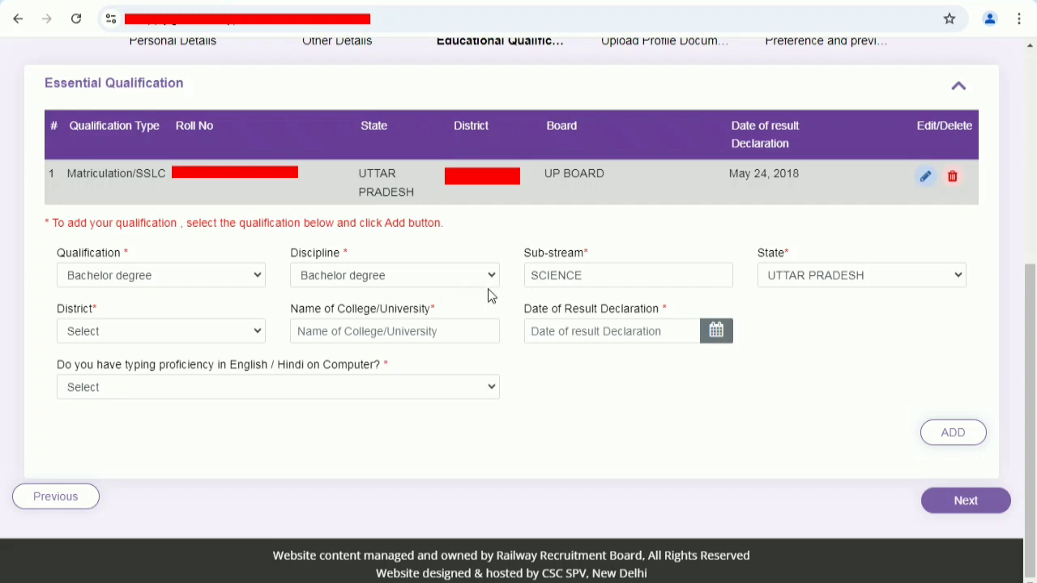
Step: Set the bachelor degree's sub-stream to COMMERCE
left_click_drag(597, 279, 530, 285)
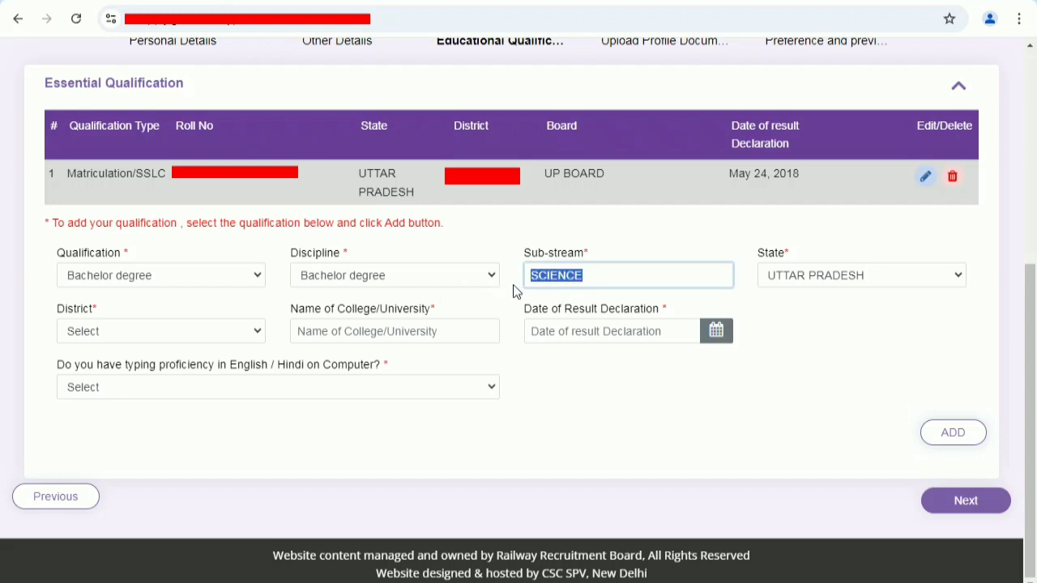
key("BackSpace")
type("COMMERCE")
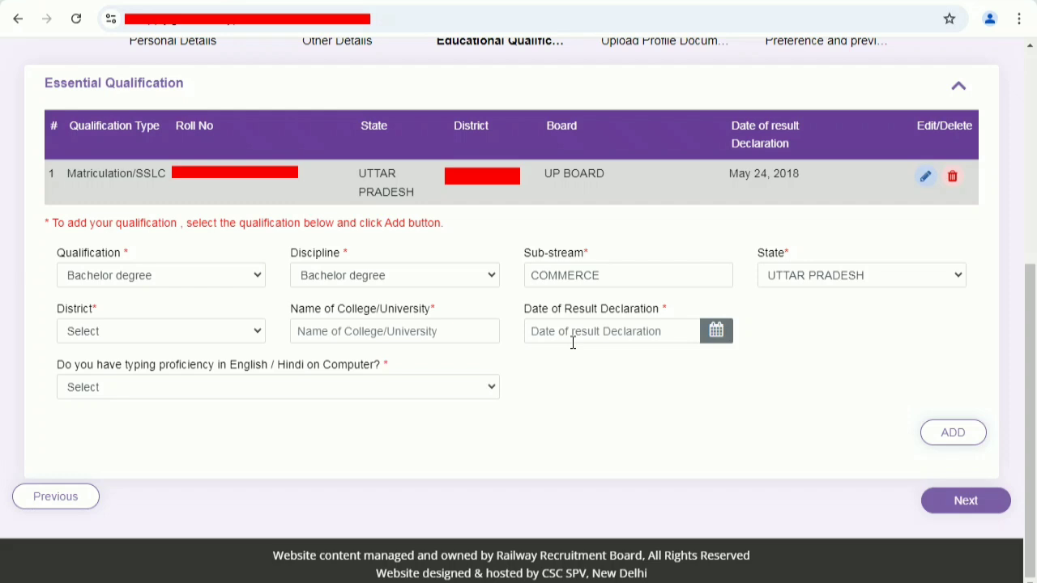
Step: Look at the answer choices for typing proficiency in English / Hindi on Computer without selecting one
left_click(207, 385)
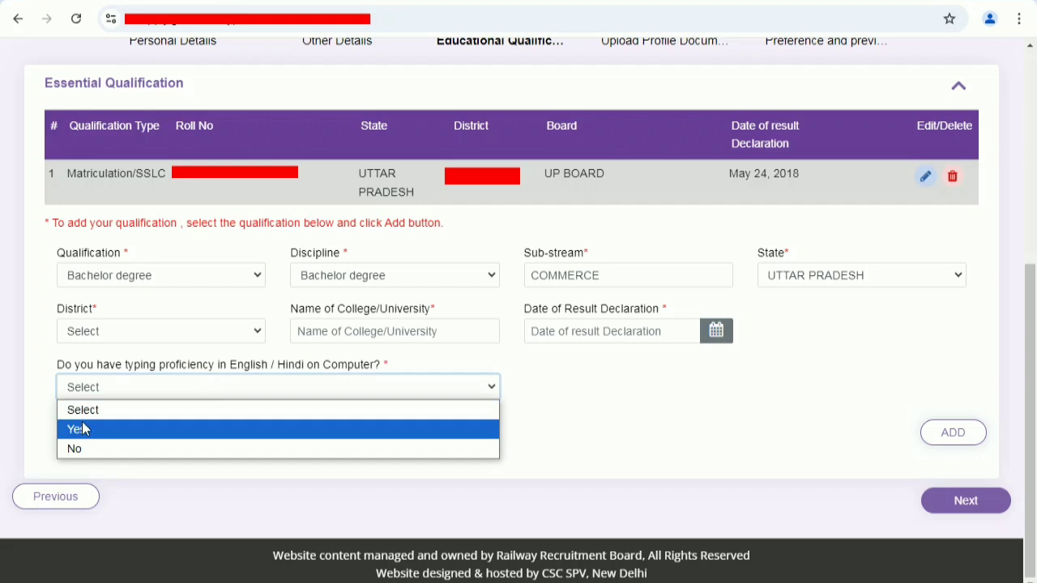
left_click(571, 418)
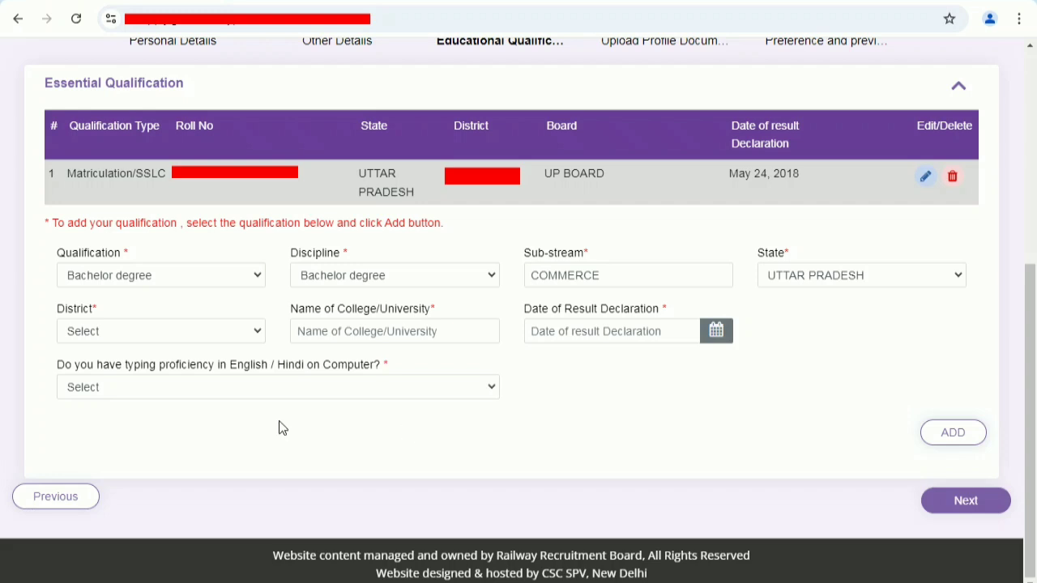
left_click(154, 388)
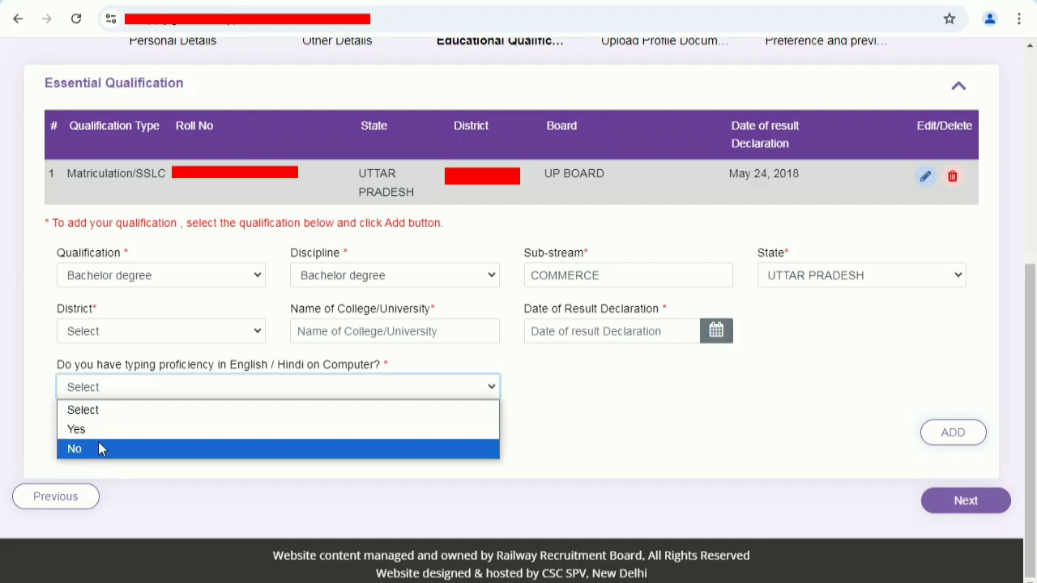
left_click(591, 422)
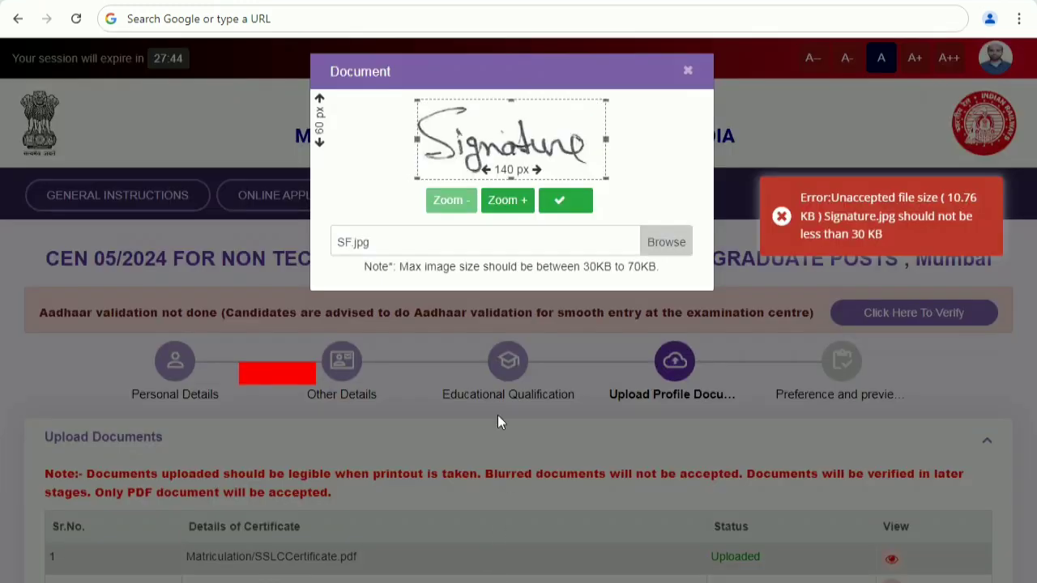
Step: Adjust the signature image's crop area in the document upload dialog
left_click_drag(576, 152, 571, 152)
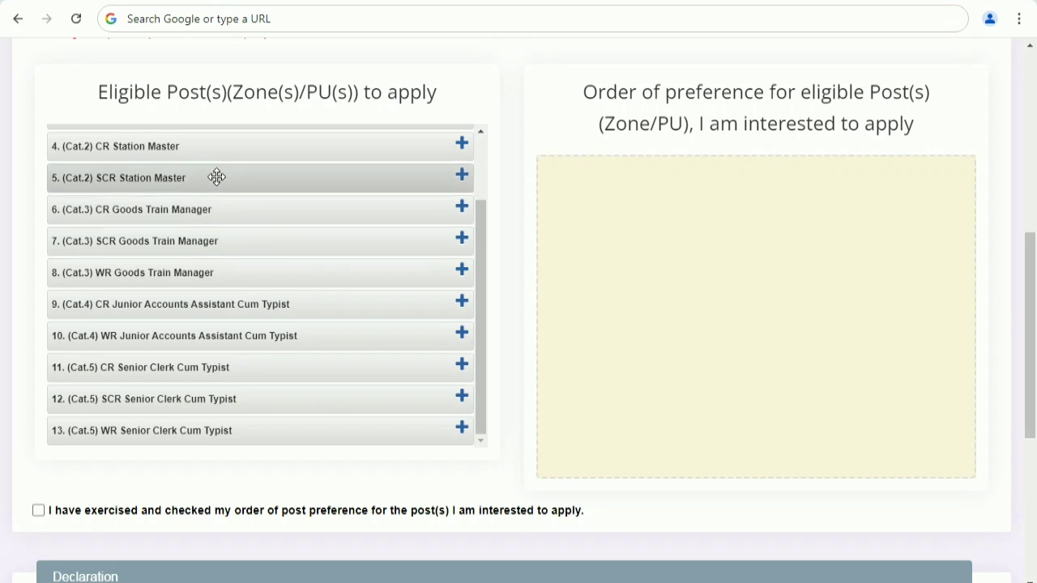
Step: Add CR and SCR Station Master, followed by SCR and WR Chief Commercial Cum Ticket Supervisor, to the order of post preference
scroll(267, 230, "down", 3)
scroll(268, 239, "up", 2)
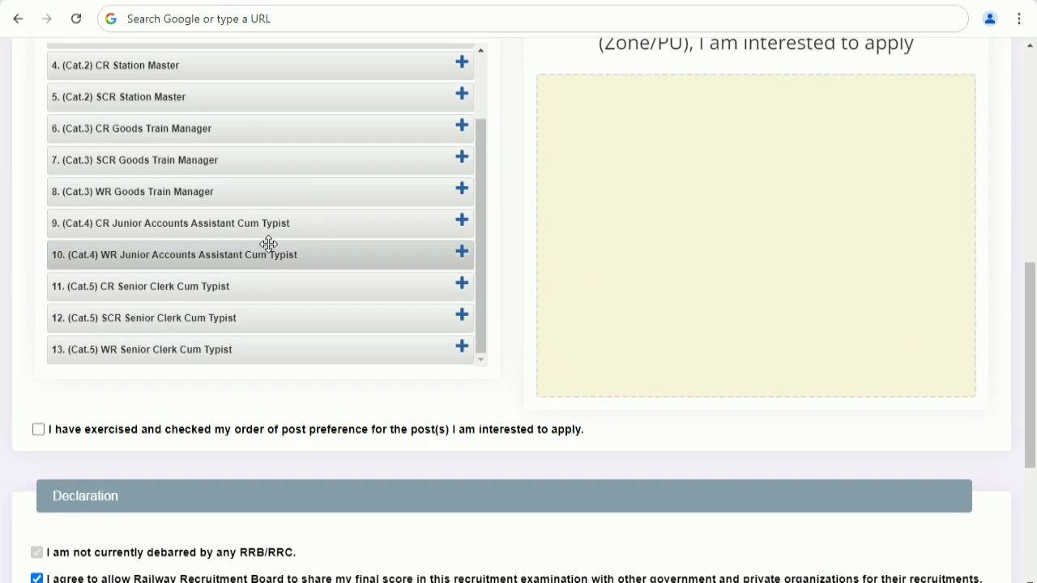
scroll(269, 243, "up", 1)
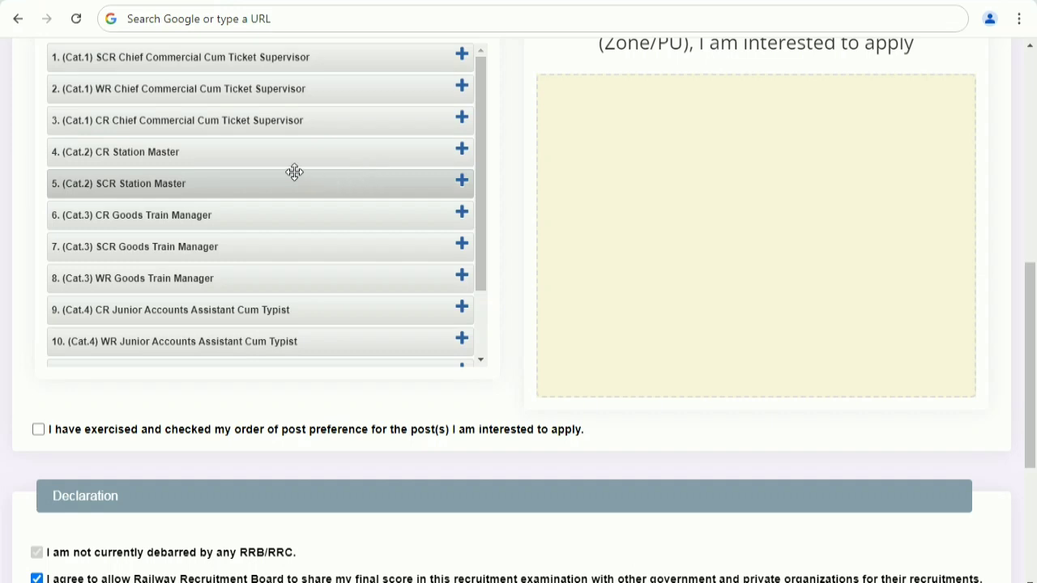
left_click(462, 152)
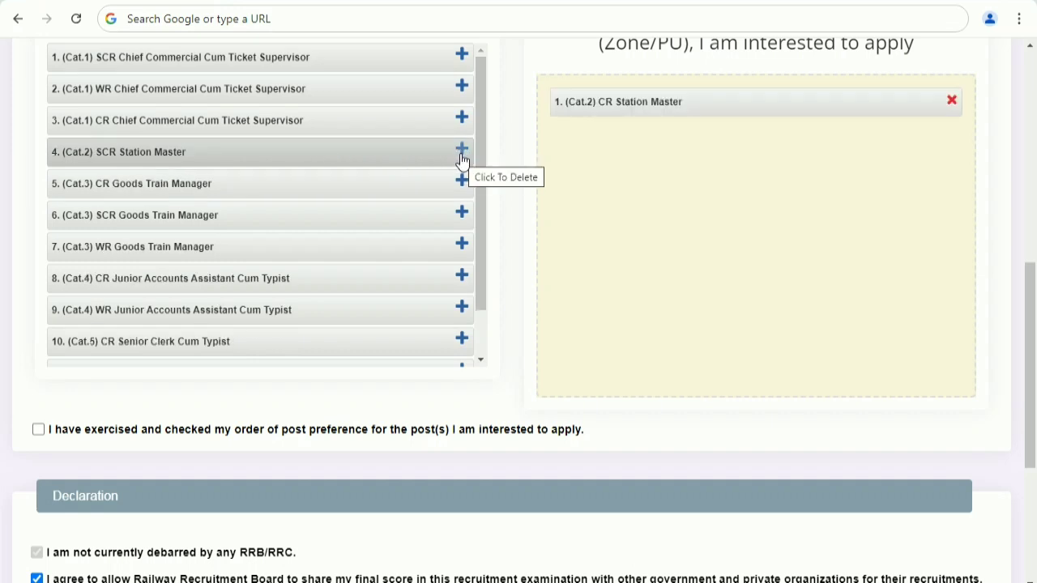
left_click(461, 154)
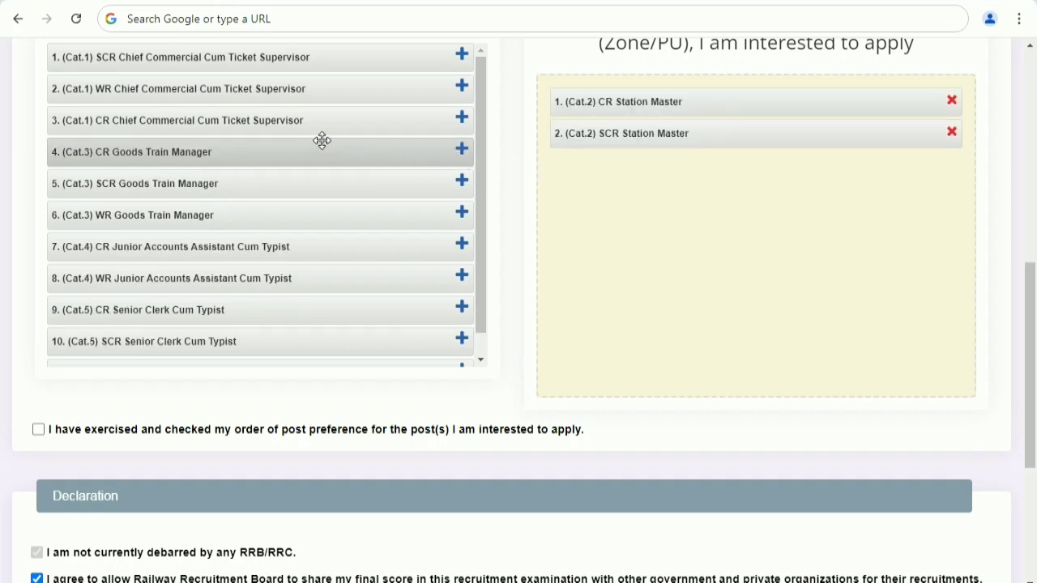
left_click(463, 55)
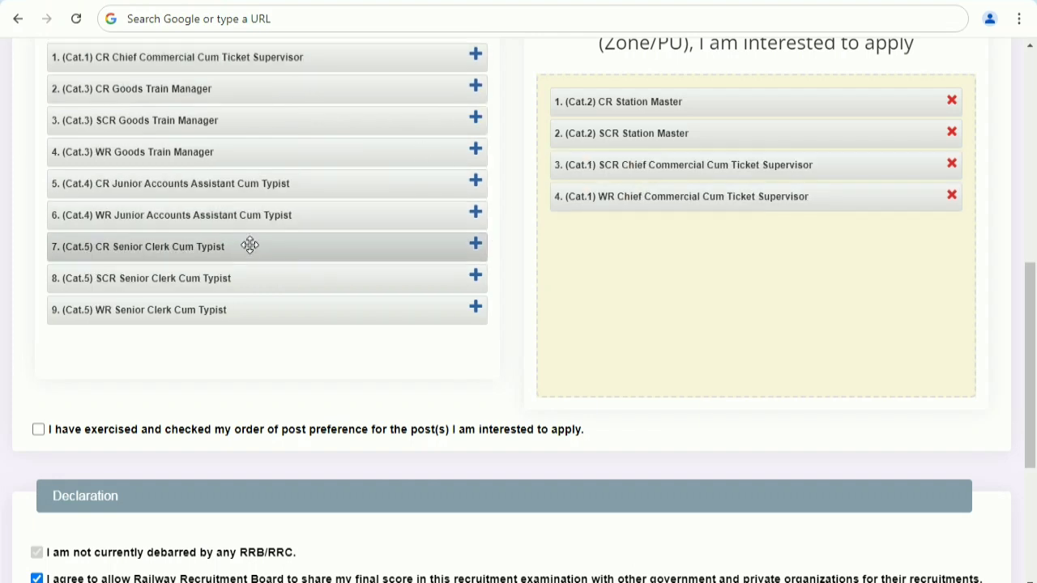
Step: Add CR and SCR Senior Clerk Cum Typist, SCR and CR Goods Train Manager, and CR Chief Commercial Cum Ticket Supervisor to the preferences
left_click(476, 247)
left_click(476, 246)
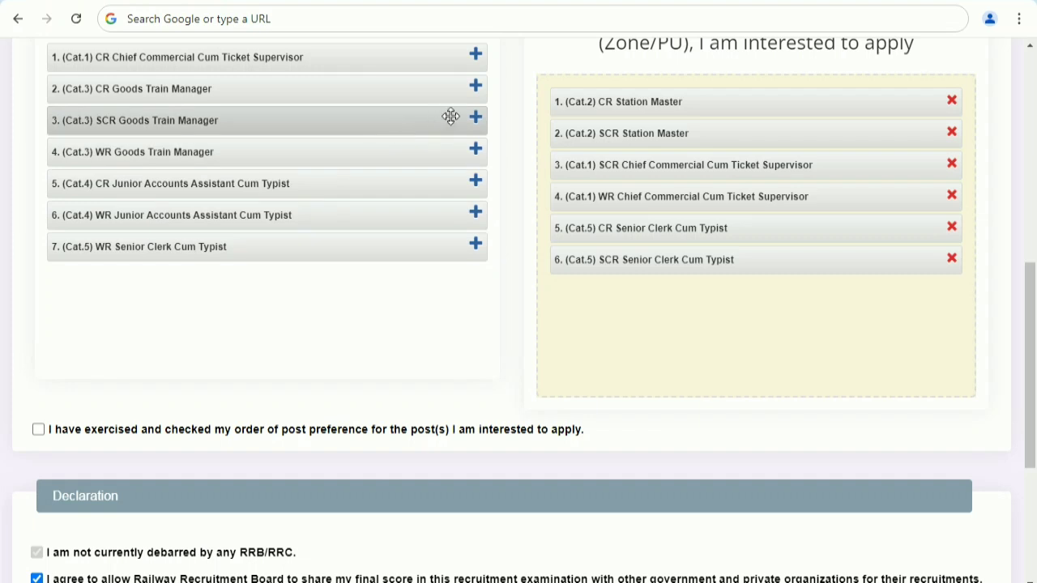
left_click(476, 119)
left_click(477, 86)
left_click(477, 58)
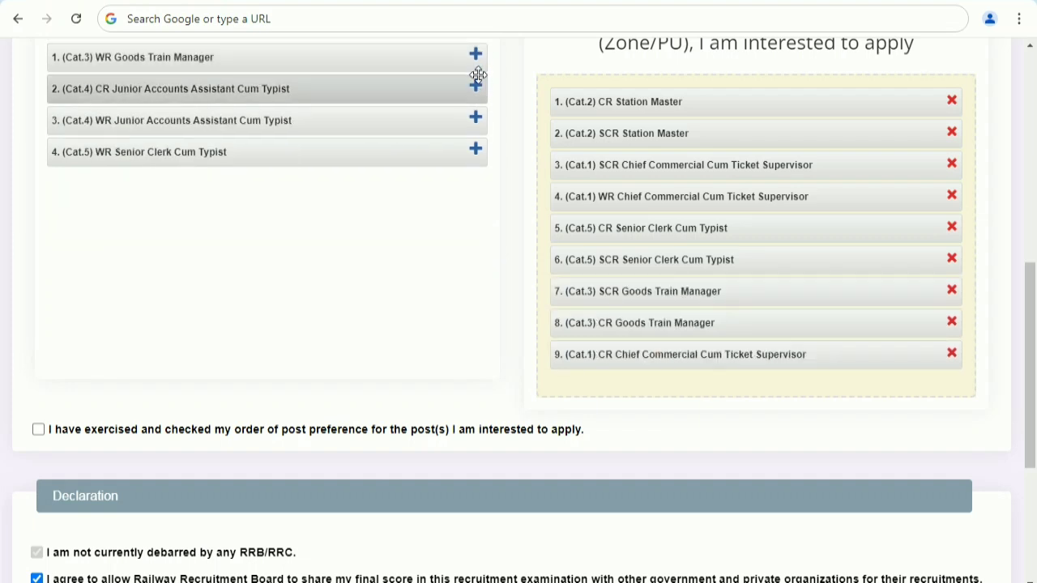
Step: Add CR Junior Accounts Assistant Cum Typist, WR Goods Train Manager and WR Senior Clerk Cum Typist to the preferences
left_click(477, 84)
left_click(476, 59)
left_click(477, 87)
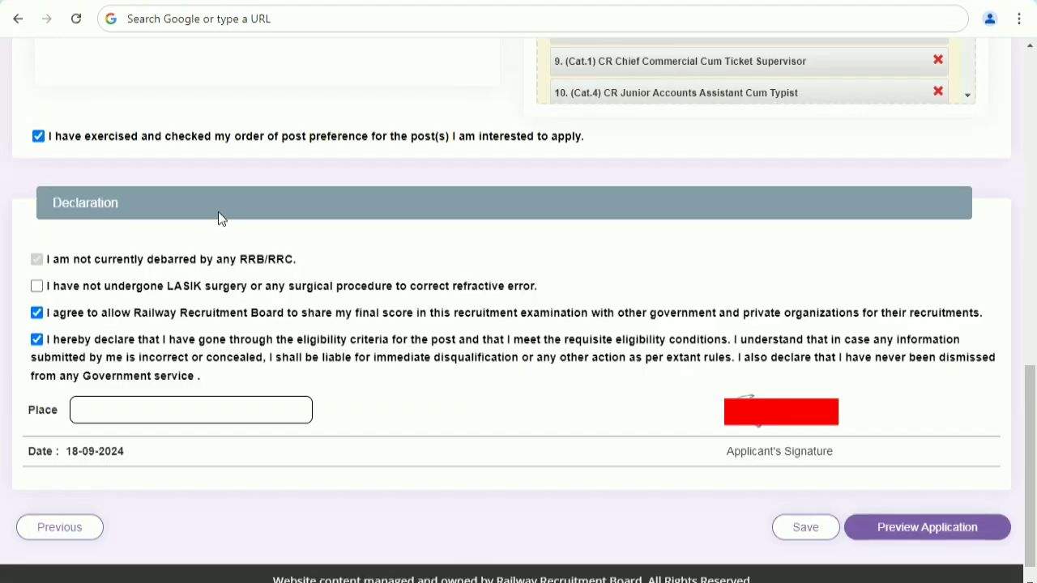
Step: Confirm the order of post preference and declare not having undergone LASIK surgery or any refractive error procedure
left_click(37, 287)
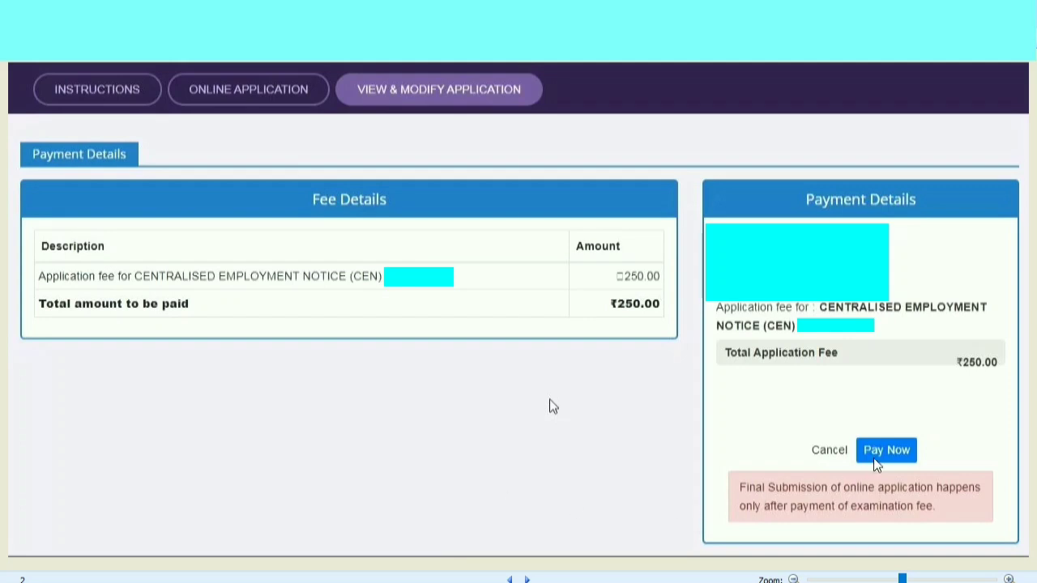
Step: Go on from the fee details to the payment page with the card, internet banking, UPI, NEFT and SBI branch options
left_click(527, 580)
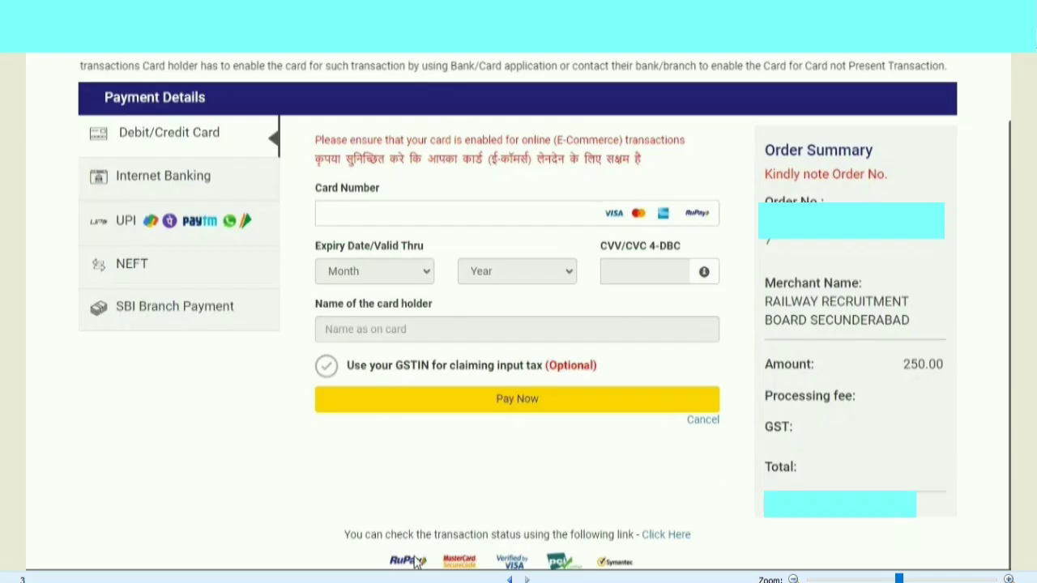